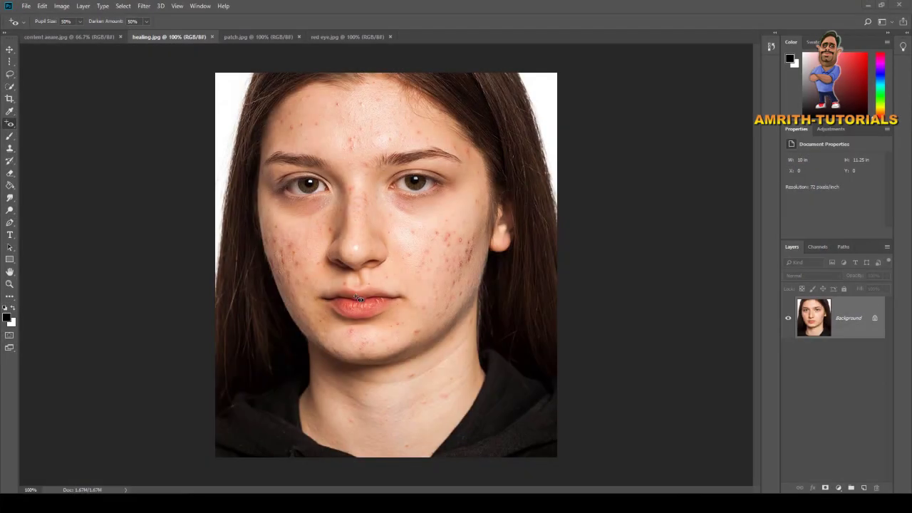
# Browse the healing tools, then switch the marquee tool to Single Row selection
pyautogui.rightClick(11, 127)
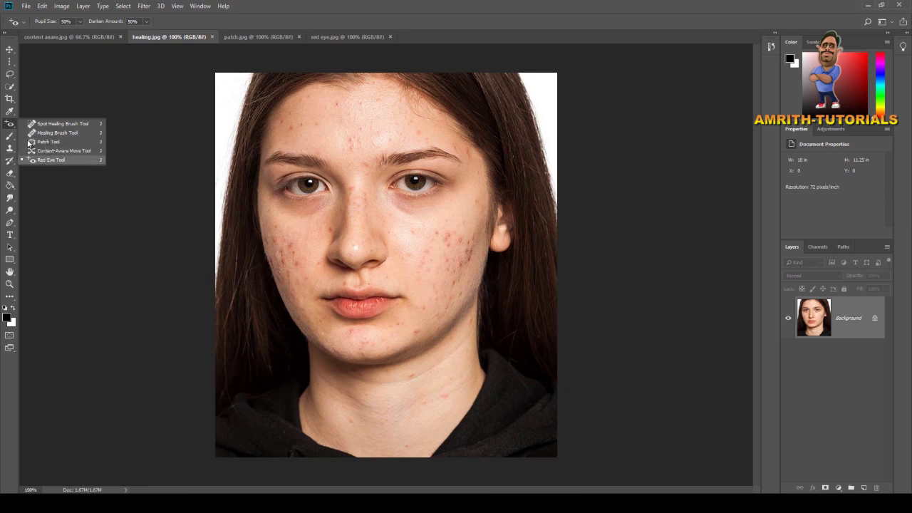
pyautogui.click(9, 62)
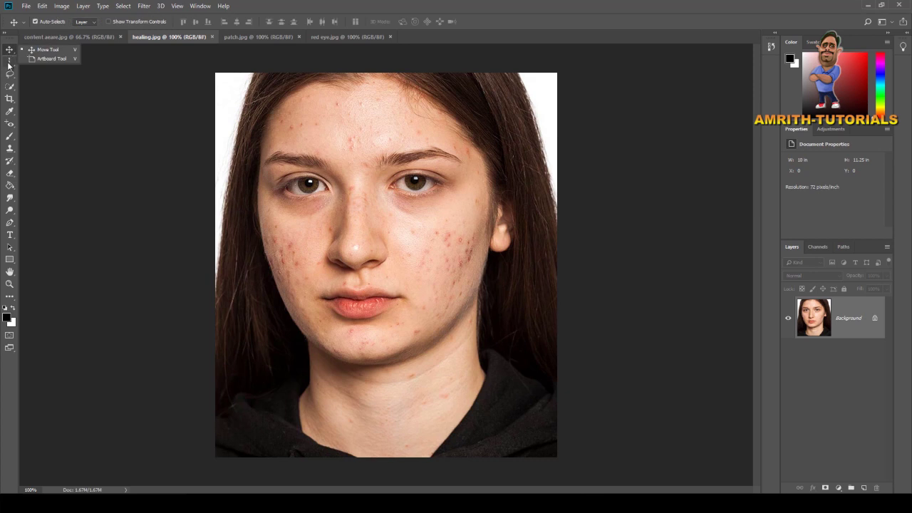
pyautogui.rightClick(9, 63)
pyautogui.click(63, 79)
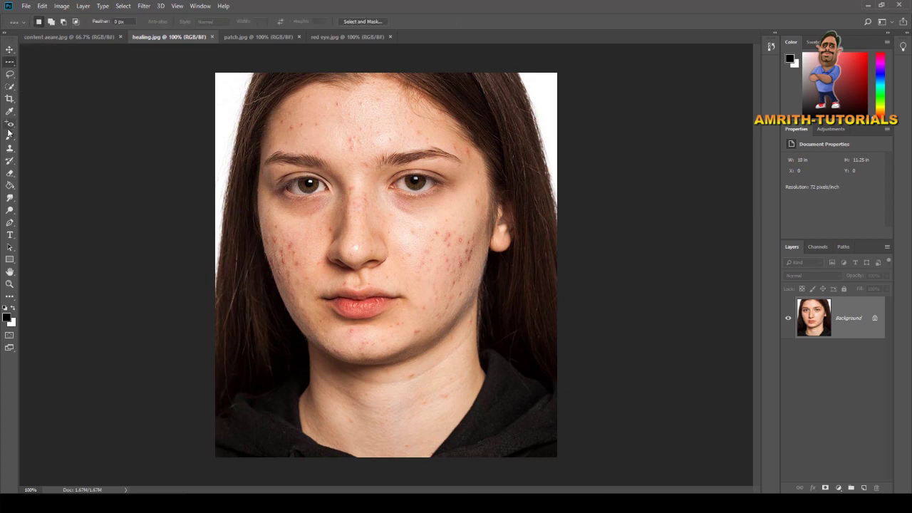
# Return to the healing tool group, keeping Red Eye selected, and list its five tools
pyautogui.click(10, 124)
pyautogui.rightClick(10, 124)
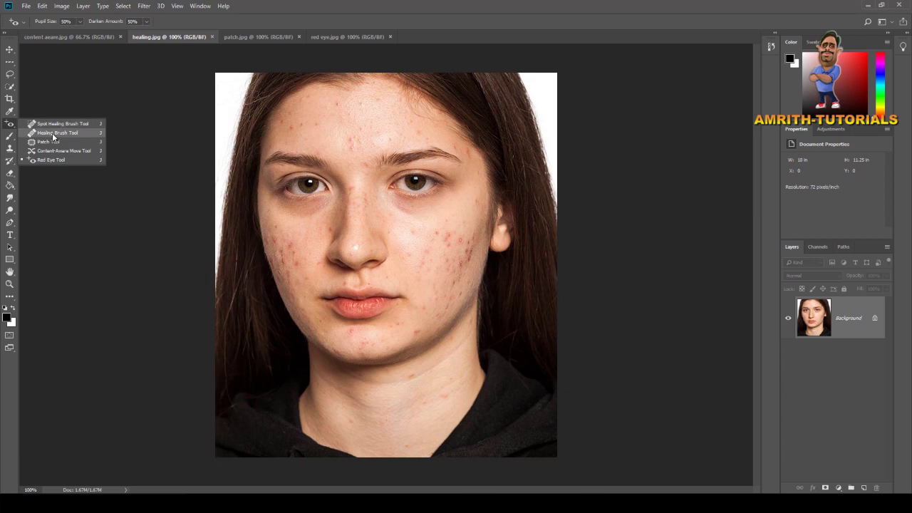
pyautogui.click(46, 159)
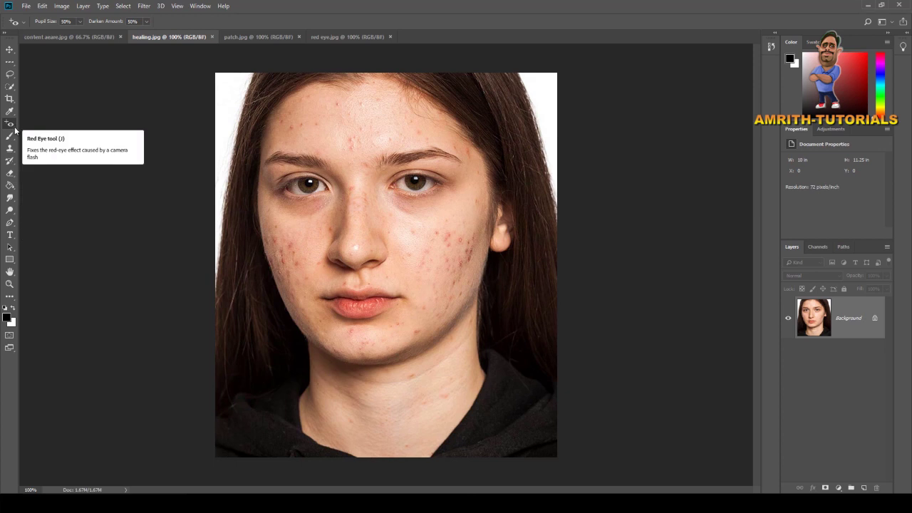
pyautogui.rightClick(10, 124)
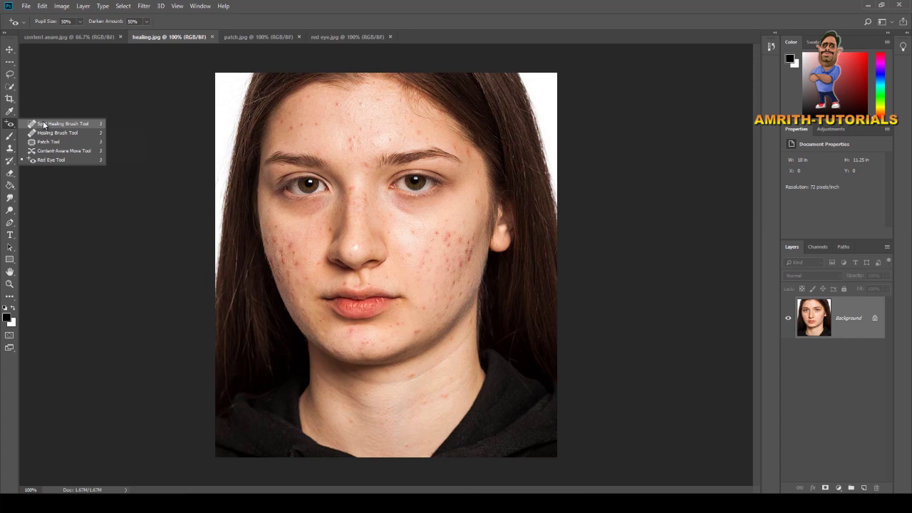
pyautogui.click(43, 125)
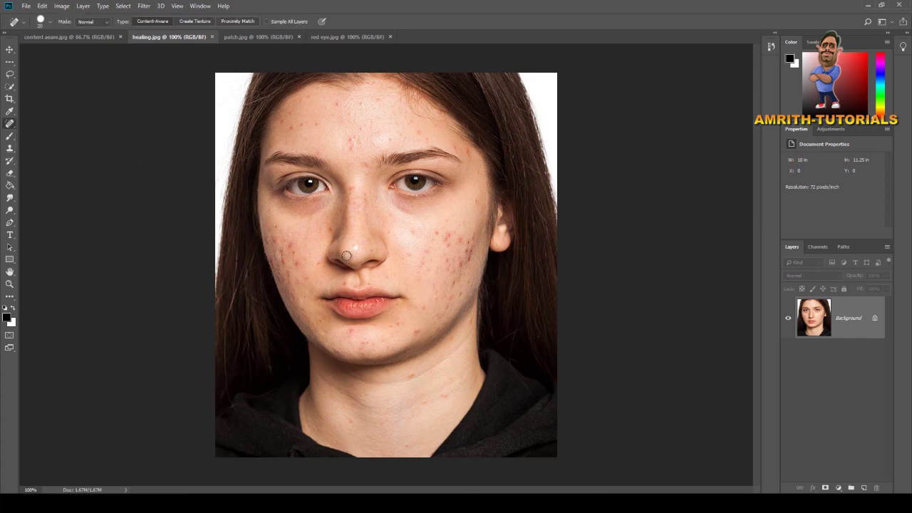
pyautogui.hotkey('ctrl', '+')
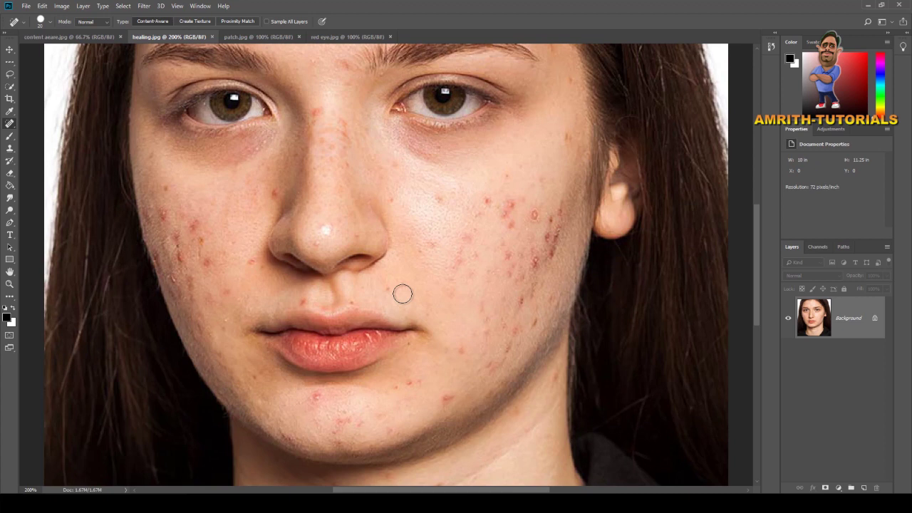
pyautogui.hotkey('ctrl', '-')
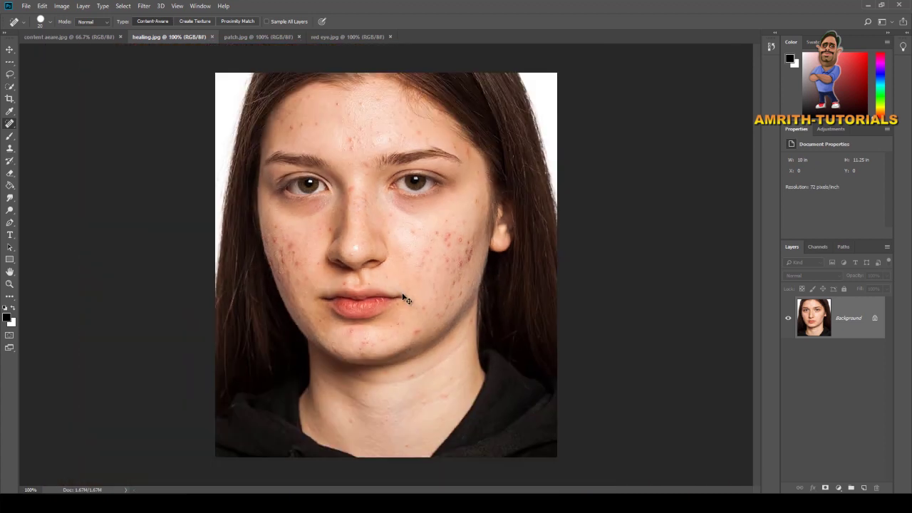
pyautogui.rightClick(11, 126)
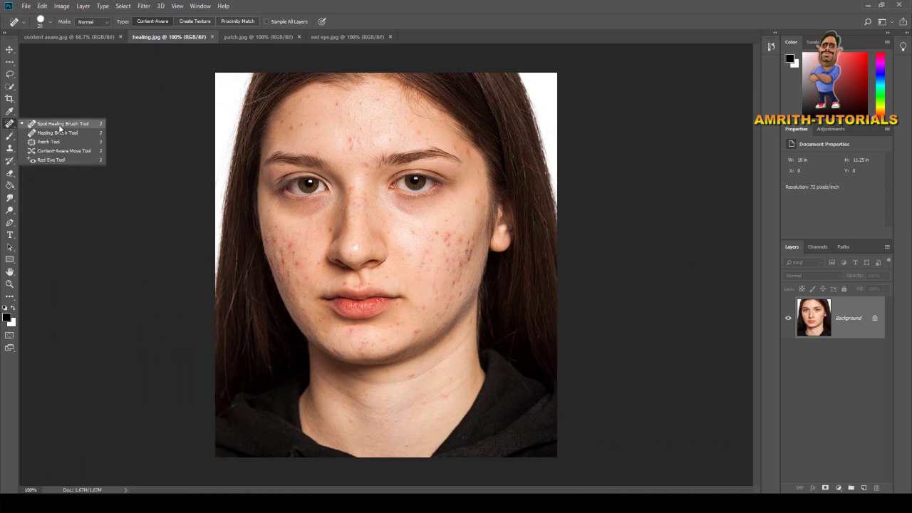
pyautogui.click(60, 126)
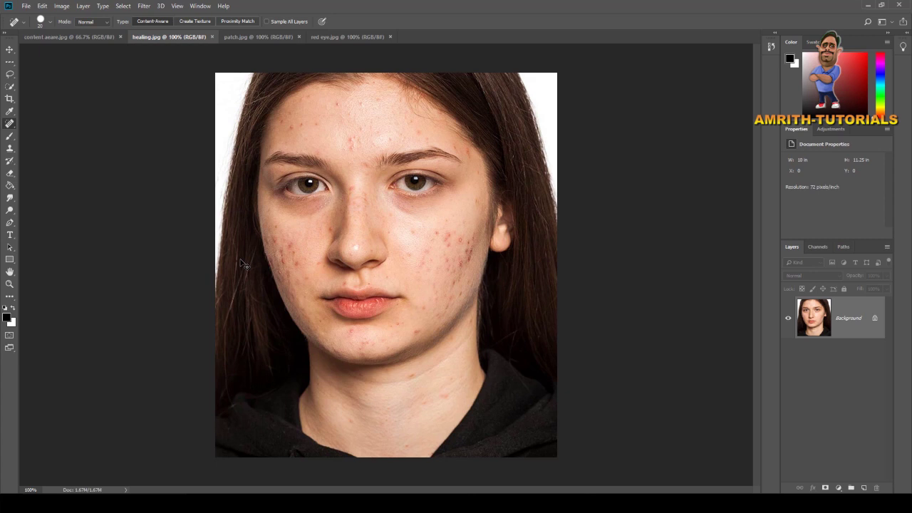
pyautogui.scroll(2, 241, 264)
pyautogui.scroll(1, 241, 263)
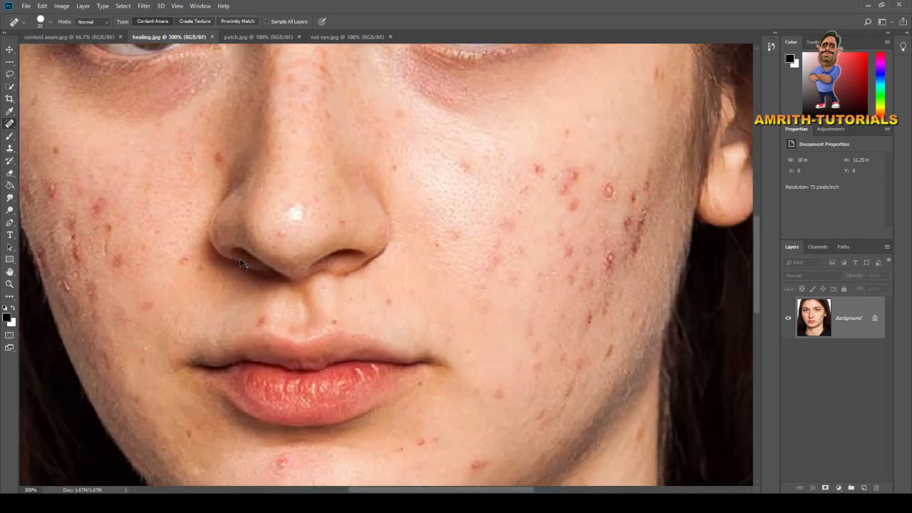
pyautogui.scroll(1, 241, 264)
pyautogui.scroll(1, 241, 264)
pyautogui.scroll(1, 240, 263)
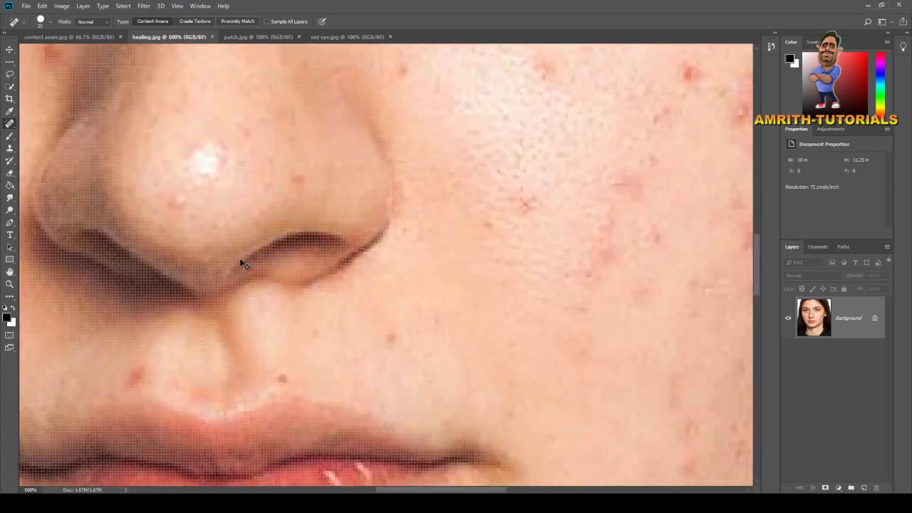
pyautogui.scroll(1, 241, 263)
pyautogui.scroll(1, 241, 264)
pyautogui.scroll(1, 241, 264)
pyautogui.scroll(2, 241, 264)
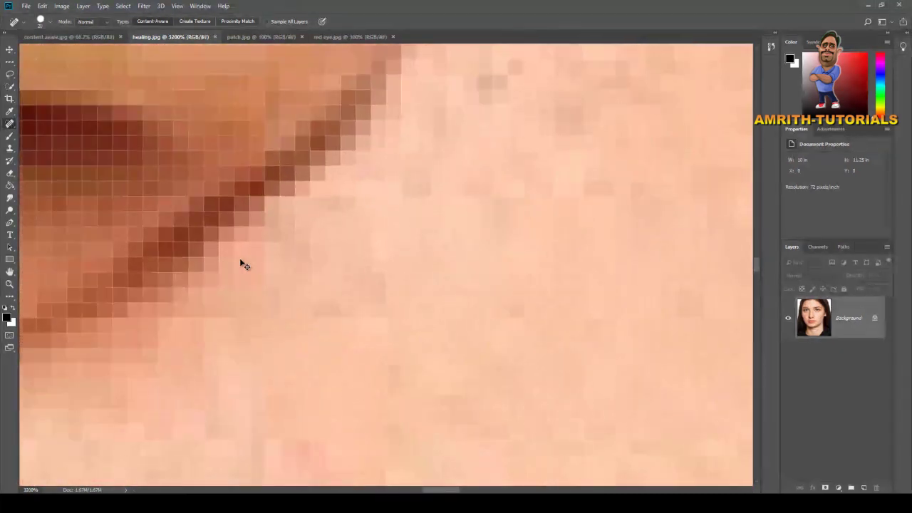
pyautogui.scroll(2, 241, 264)
pyautogui.scroll(2, 240, 264)
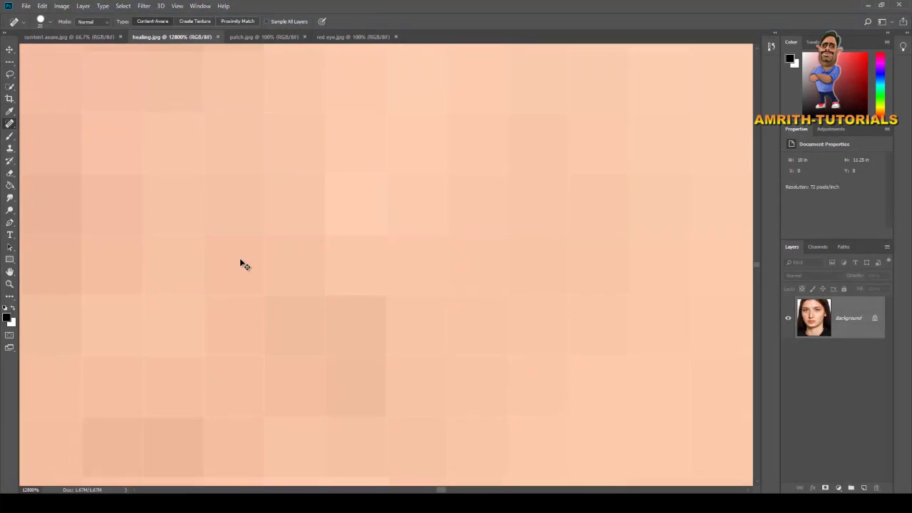
pyautogui.scroll(-3, 241, 263)
pyautogui.scroll(-2, 241, 264)
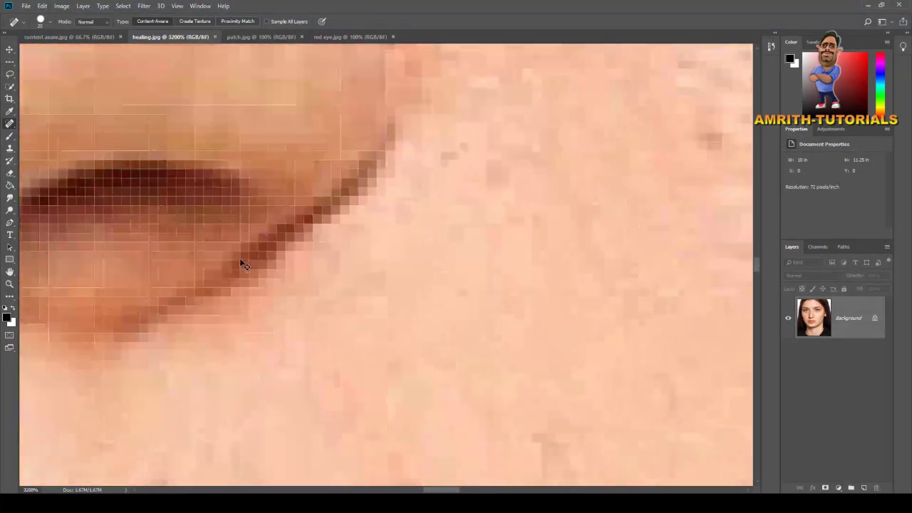
pyautogui.scroll(-1, 241, 264)
pyautogui.scroll(-3, 241, 264)
pyautogui.scroll(-1, 240, 263)
pyautogui.scroll(-1, 241, 263)
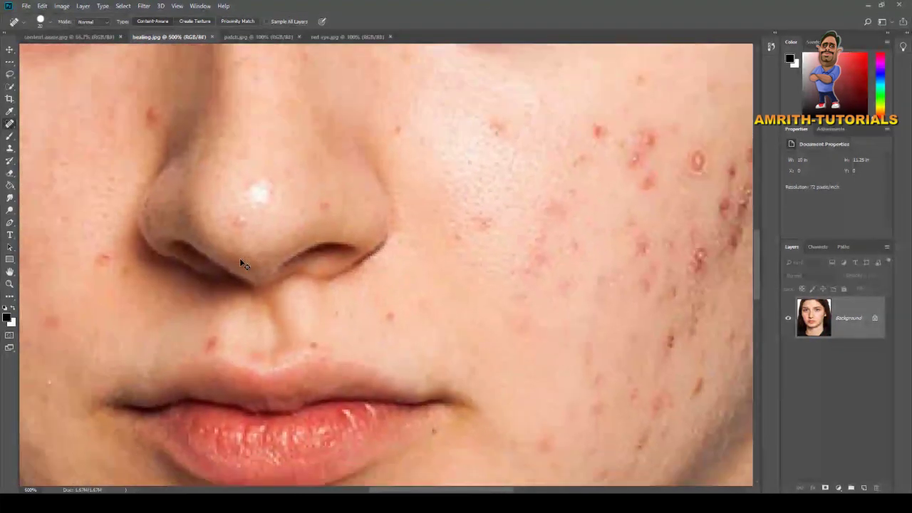
pyautogui.scroll(-1, 241, 263)
pyautogui.scroll(-2, 240, 263)
pyautogui.scroll(-1, 241, 263)
pyautogui.scroll(-2, 241, 264)
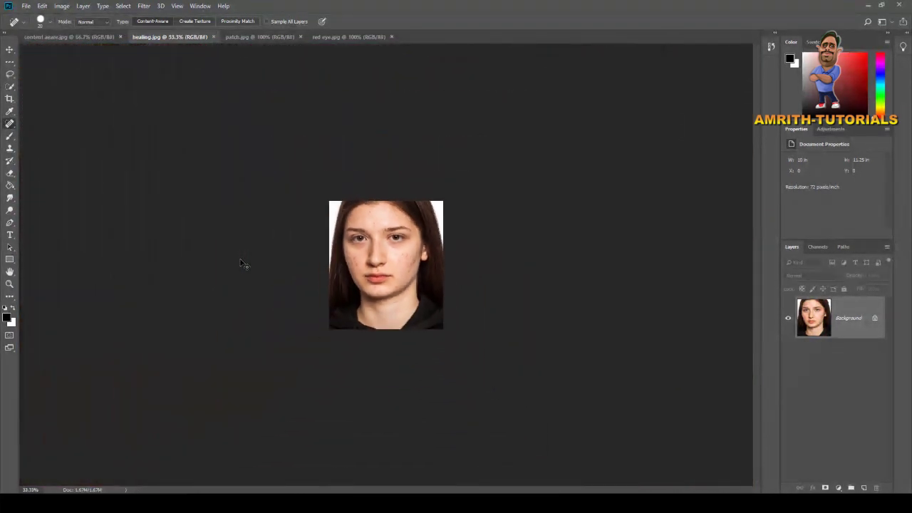
pyautogui.scroll(-2, 241, 264)
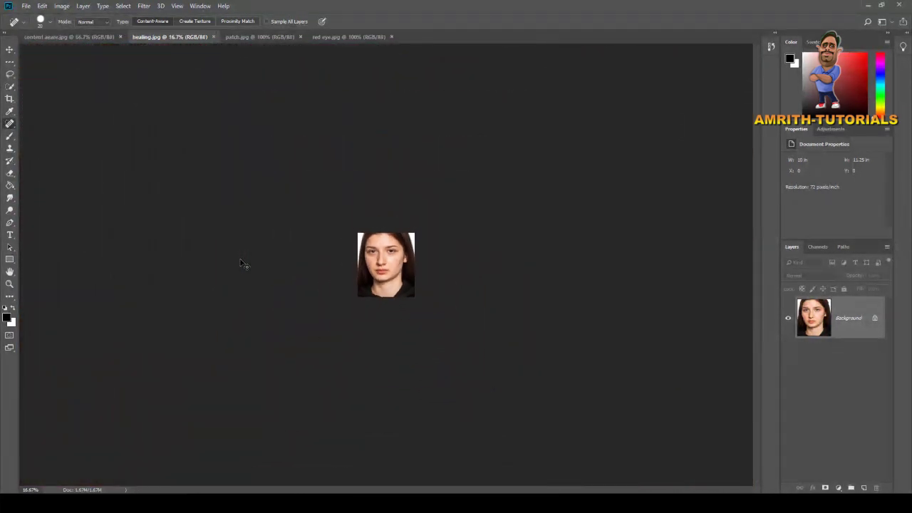
pyautogui.scroll(2, 241, 264)
pyautogui.scroll(2, 241, 264)
pyautogui.scroll(1, 240, 264)
pyautogui.scroll(1, 241, 263)
pyautogui.scroll(-1, 241, 264)
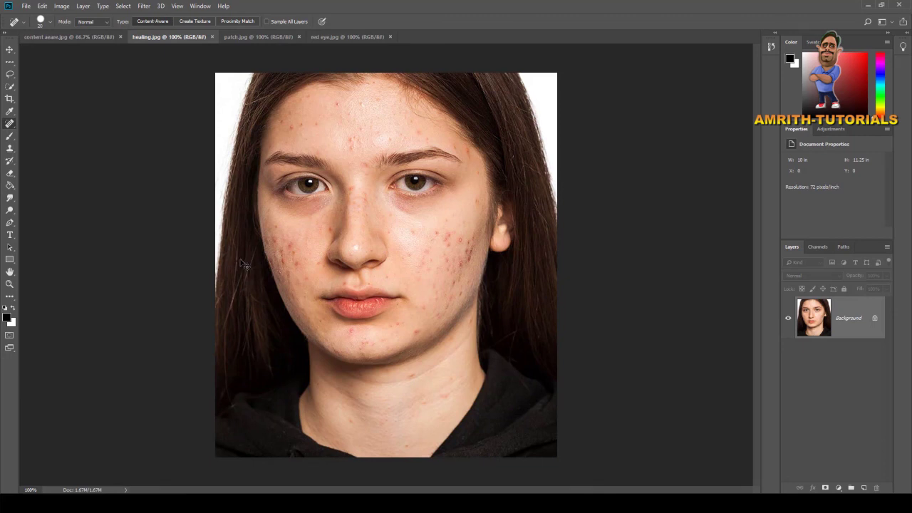
# Zoom in on the lips and chin and select the Spot Healing Brush Tool
pyautogui.hotkey('ctrl', '+')
pyautogui.hotkey('ctrl', '+')
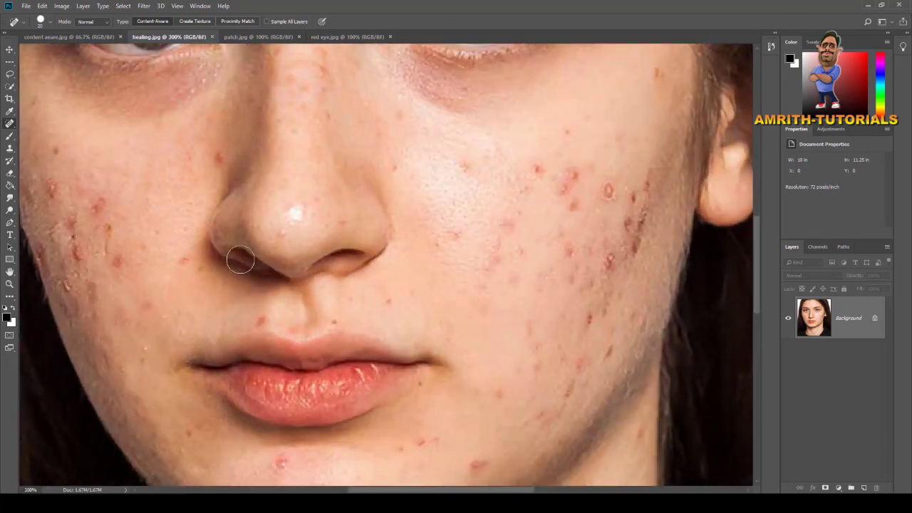
pyautogui.hotkey('ctrl', '+')
pyautogui.moveTo(466, 299); pyautogui.dragTo(606, 106)
pyautogui.scroll(-1, 452, 238)
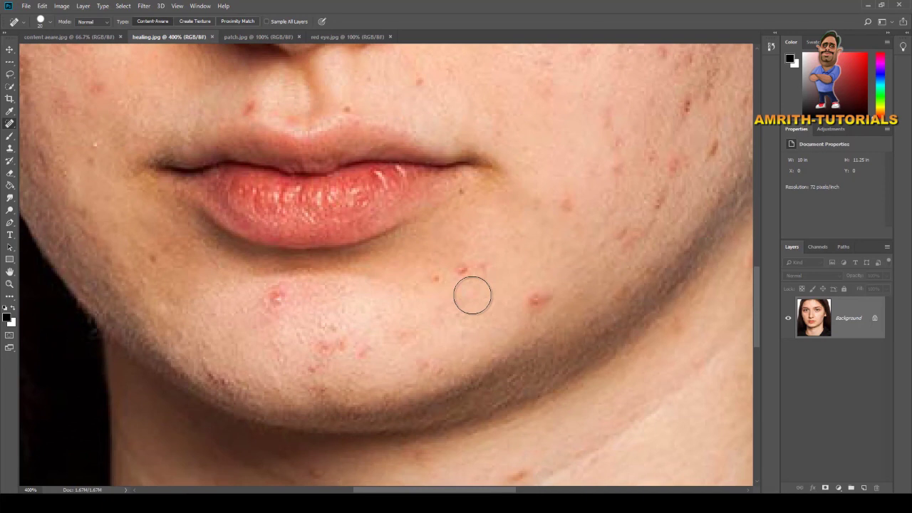
pyautogui.rightClick(13, 127)
pyautogui.click(62, 124)
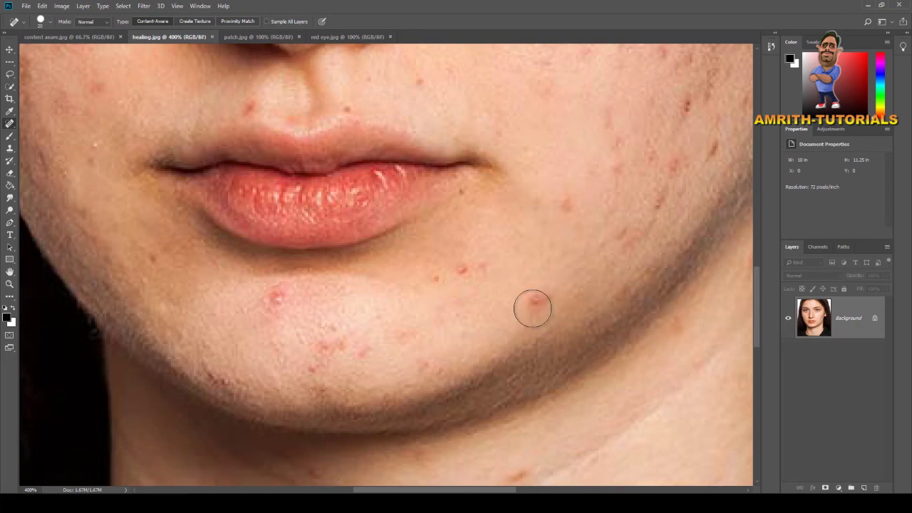
# At 300% zoom, spot-heal the three blemishes on the chin
pyautogui.hotkey('ctrl', '-')
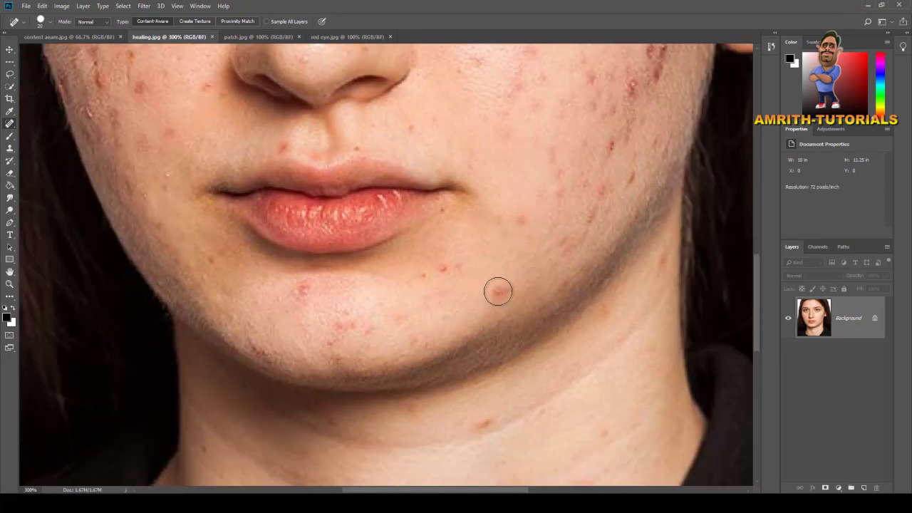
pyautogui.click(500, 293)
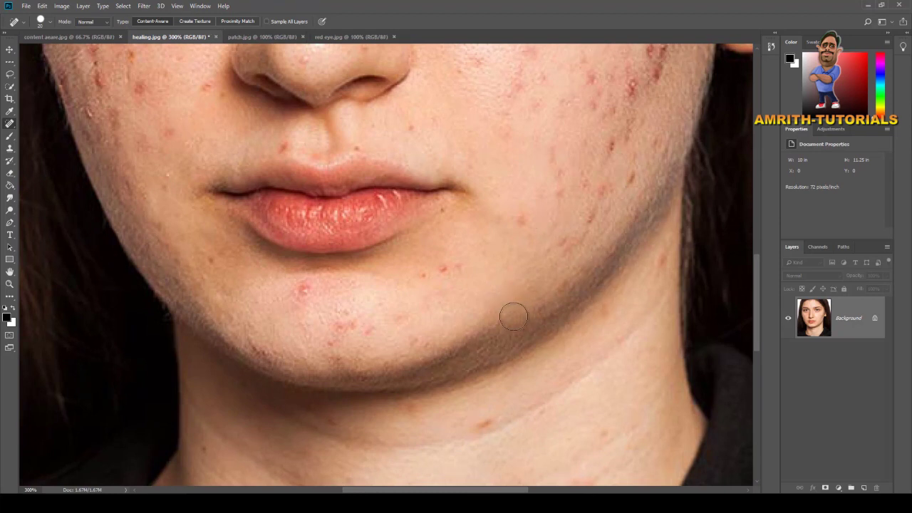
pyautogui.click(305, 293)
pyautogui.click(305, 291)
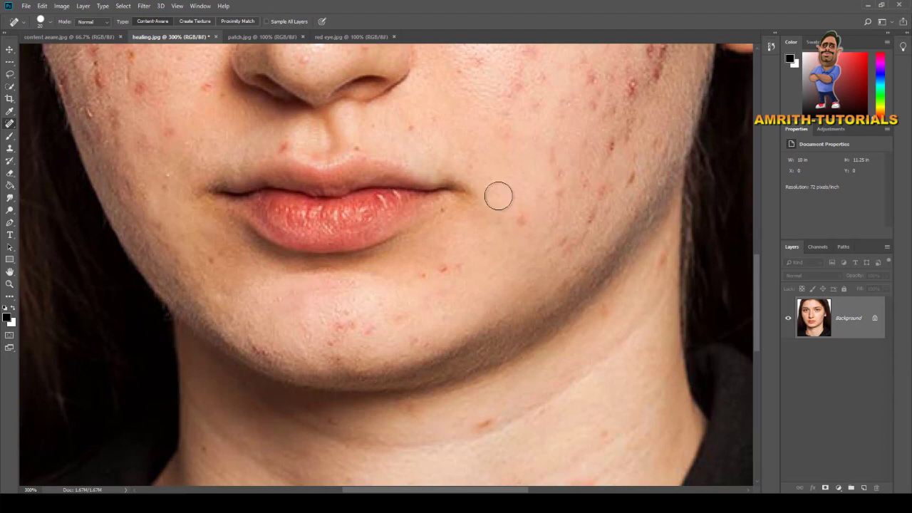
# Spot-heal the red acne spots across the right cheek, then fit the portrait in view
pyautogui.moveTo(499, 163)
pyautogui.mouseDown()
pyautogui.moveTo(518, 188)
pyautogui.moveTo(558, 325)
pyautogui.moveTo(504, 383)
pyautogui.moveTo(462, 389)
pyautogui.mouseUp()
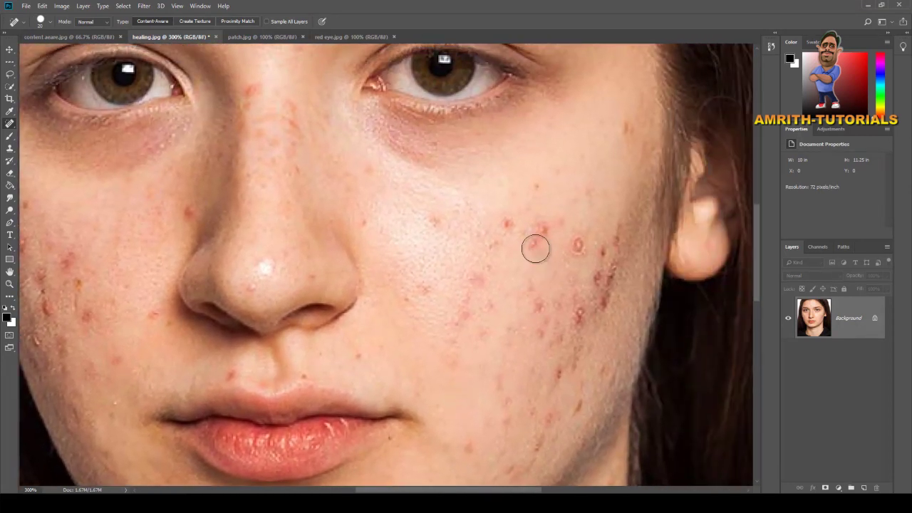
pyautogui.click(541, 228)
pyautogui.click(508, 225)
pyautogui.click(577, 247)
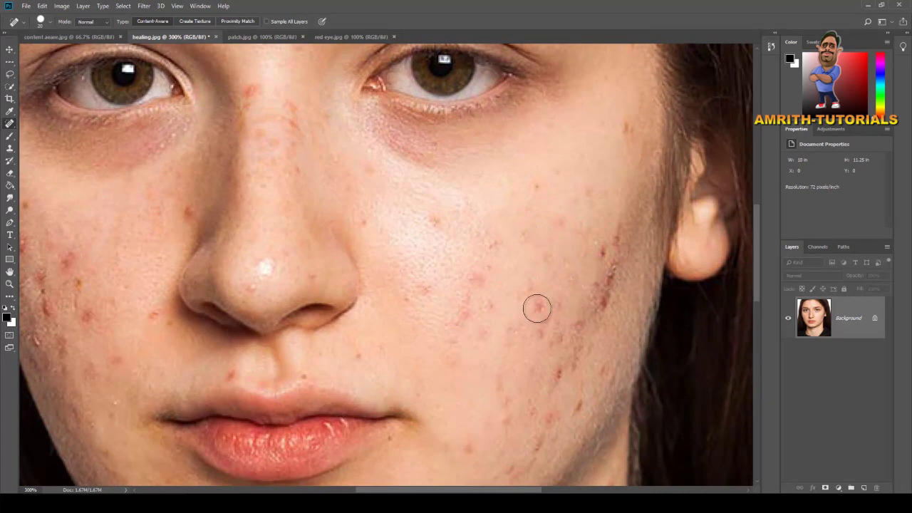
pyautogui.click(542, 335)
pyautogui.click(434, 219)
pyautogui.click(478, 275)
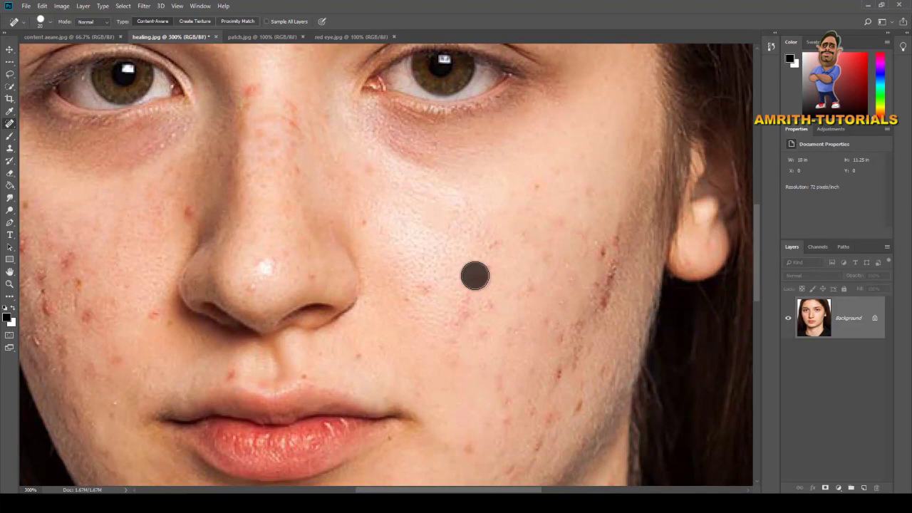
pyautogui.click(475, 271)
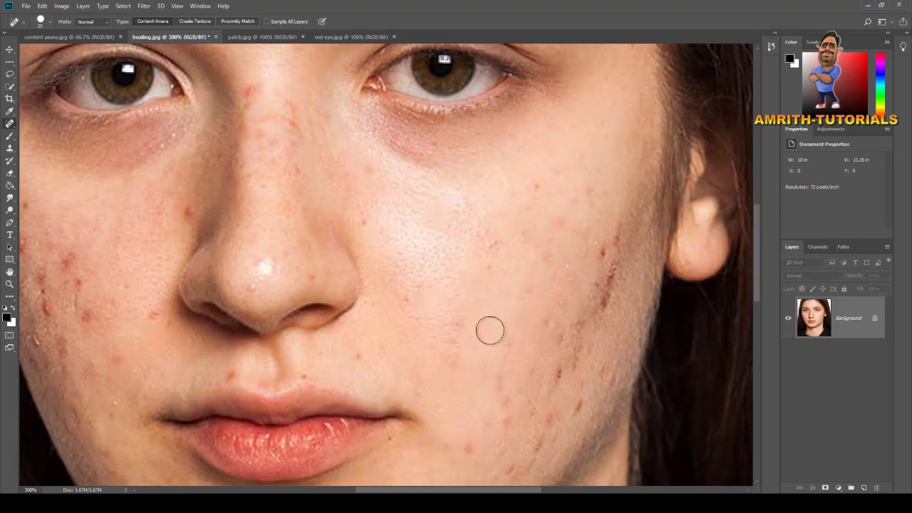
pyautogui.hotkey('ctrl', '-')
pyautogui.hotkey('ctrl', '-')
pyautogui.hotkey('ctrl', '-')
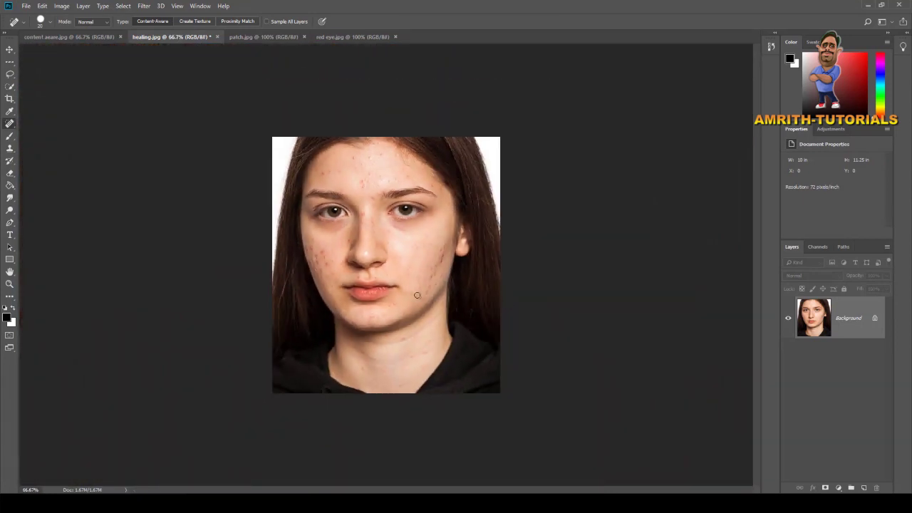
# Zoom in on the chin and spot-heal two small red blemishes there
pyautogui.hotkey('ctrl', '+')
pyautogui.hotkey('ctrl', '+')
pyautogui.hotkey('ctrl', '+')
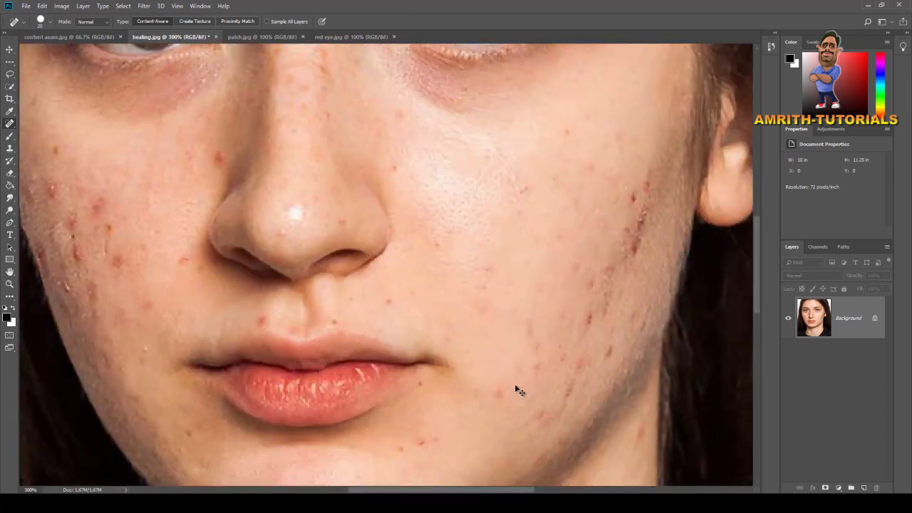
pyautogui.hotkey('ctrl', '+')
pyautogui.moveTo(560, 342); pyautogui.dragTo(501, 206)
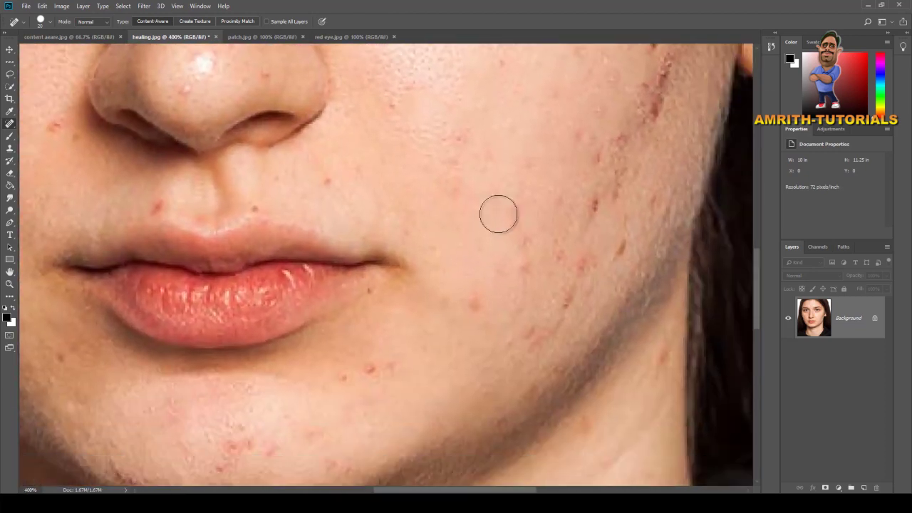
pyautogui.click(383, 372)
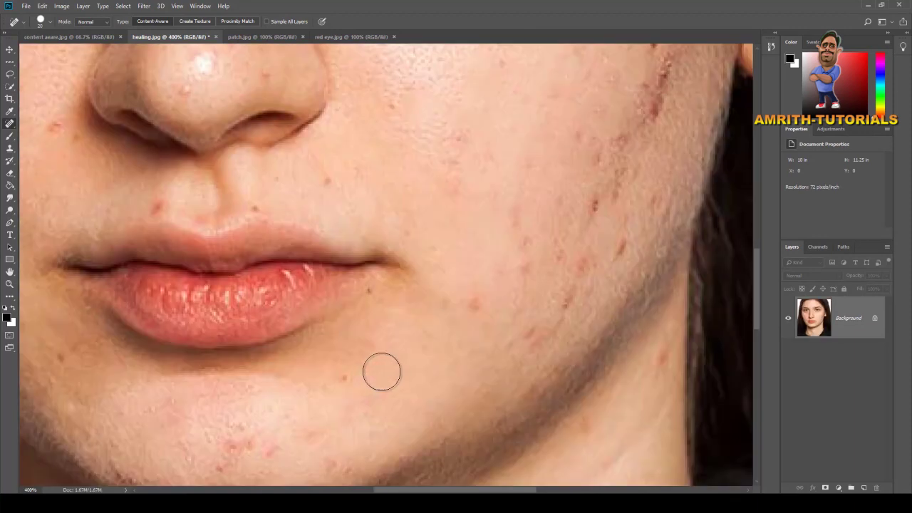
pyautogui.click(347, 384)
# Stroke-heal blemishes across the right cheek toward the chin, undoing one over-wide stroke
pyautogui.hotkey('ctrl', '-')
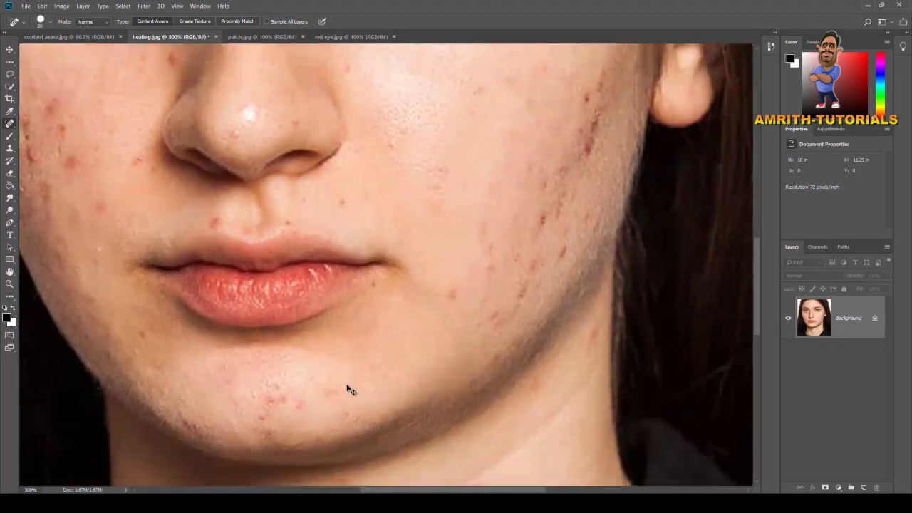
pyautogui.hotkey('ctrl', '-')
pyautogui.moveTo(560, 165); pyautogui.dragTo(335, 203)
pyautogui.moveTo(559, 178); pyautogui.dragTo(121, 218)
pyautogui.hotkey('ctrl', 'z')
pyautogui.moveTo(541, 214)
pyautogui.mouseDown()
pyautogui.moveTo(434, 347)
pyautogui.moveTo(395, 339)
pyautogui.mouseUp()
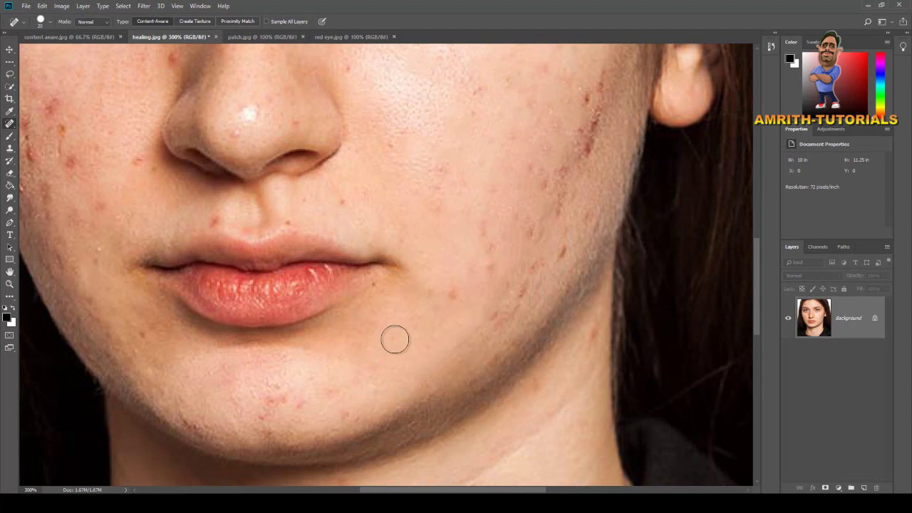
pyautogui.click(558, 260)
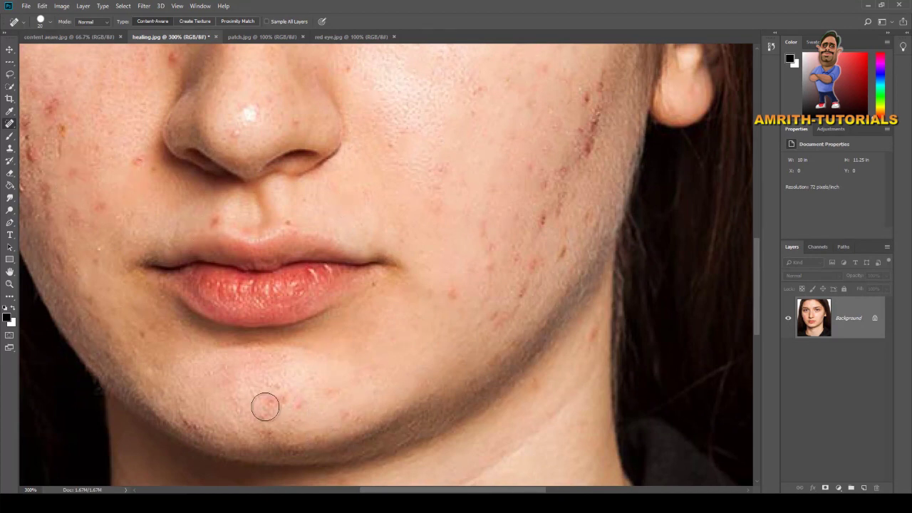
# Heal three more chin blemishes and the skin between cheek and upper lip
pyautogui.click(300, 411)
pyautogui.click(349, 414)
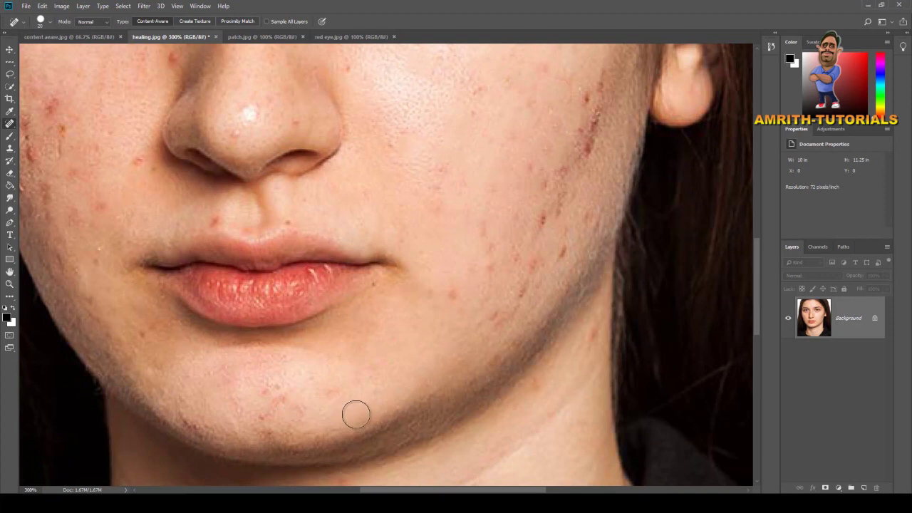
pyautogui.click(241, 375)
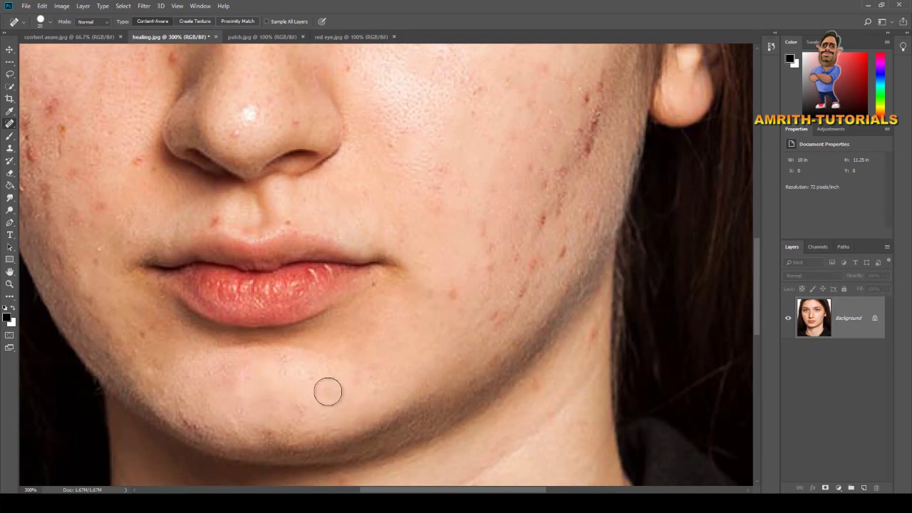
pyautogui.moveTo(466, 250); pyautogui.dragTo(146, 262)
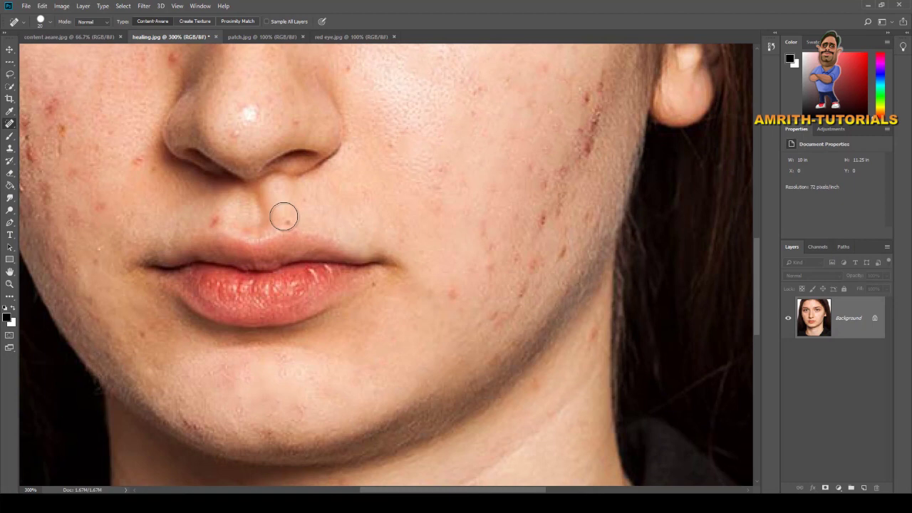
pyautogui.hotkey('ctrl', '+')
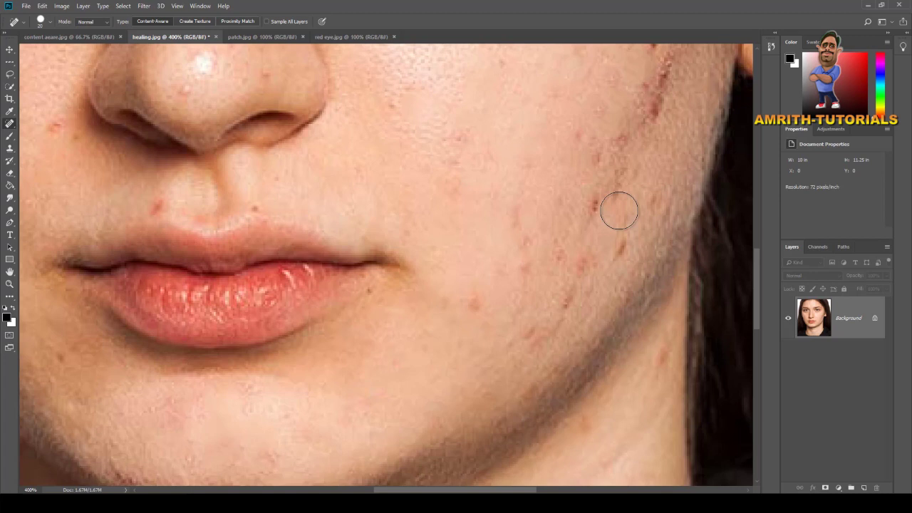
# Shrink the Spot Healing brush to a small size and heal the red lower-cheek blemish
pyautogui.press(']')
pyautogui.press(']')
pyautogui.press(']')
pyautogui.press(']')
pyautogui.press(']')
pyautogui.press(']')
pyautogui.press(']')
pyautogui.press(']')
pyautogui.press(']')
pyautogui.press(']')
pyautogui.press(']')
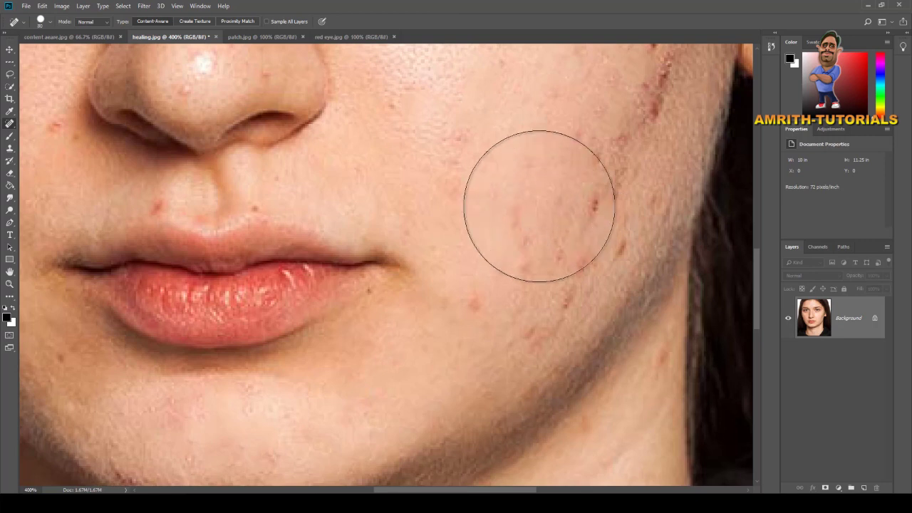
pyautogui.press('[')
pyautogui.press('[')
pyautogui.press('[')
pyautogui.press('[')
pyautogui.press('[')
pyautogui.press('[')
pyautogui.press('[')
pyautogui.press('[')
pyautogui.press('[')
pyautogui.press('[')
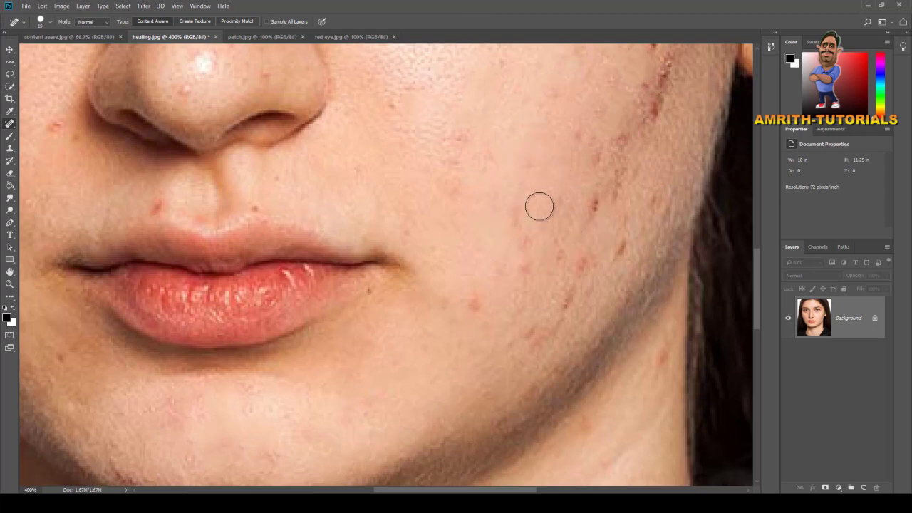
pyautogui.press(']')
pyautogui.press(']')
pyautogui.press(']')
pyautogui.press('[')
pyautogui.press('[')
pyautogui.press('[')
pyautogui.press(']')
pyautogui.press(']')
pyautogui.press(']')
pyautogui.press(']')
pyautogui.press('[')
pyautogui.press('[')
pyautogui.press('[')
pyautogui.click(471, 301)
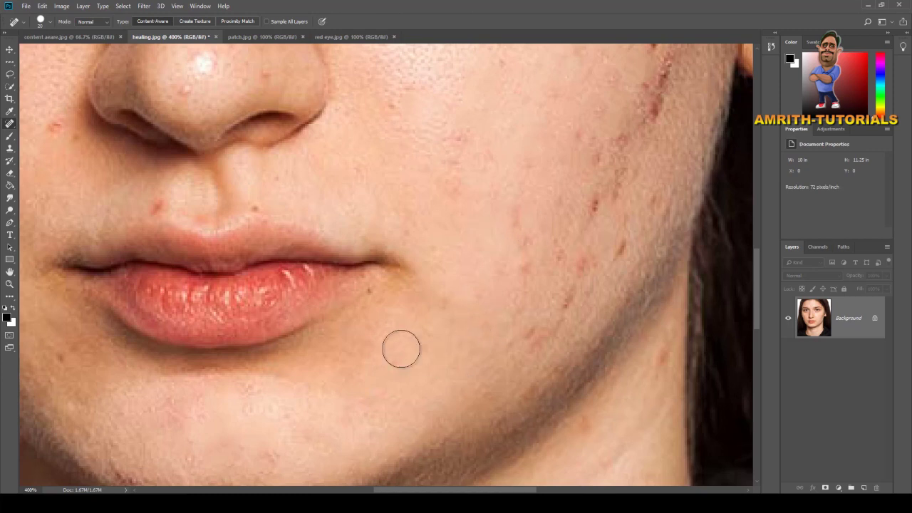
pyautogui.hotkey('ctrl', '1')
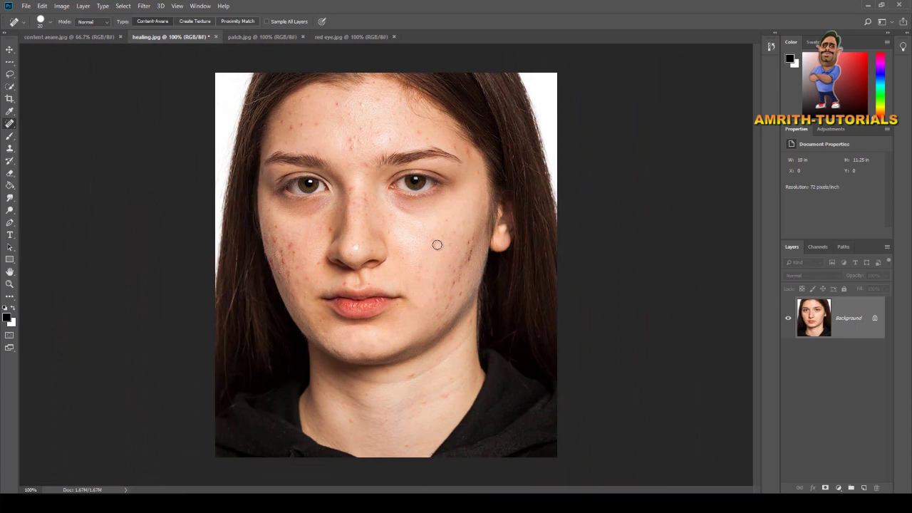
# Fine-tune the brush size with [ and ], check the forehead at 200%, then fit the portrait
pyautogui.press(']')
pyautogui.press('[')
pyautogui.press(']')
pyautogui.press('[')
pyautogui.press(']')
pyautogui.press('[')
pyautogui.hotkey('ctrl', '+')
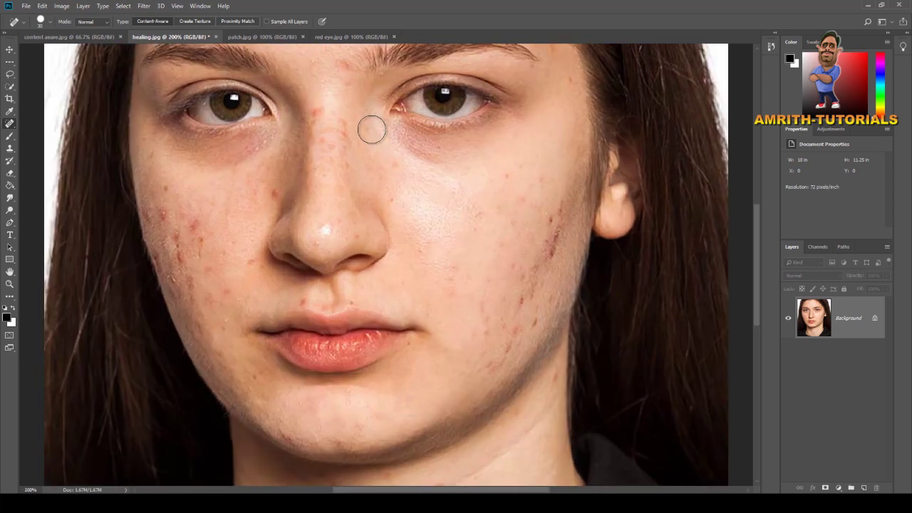
pyautogui.moveTo(378, 124); pyautogui.dragTo(370, 238)
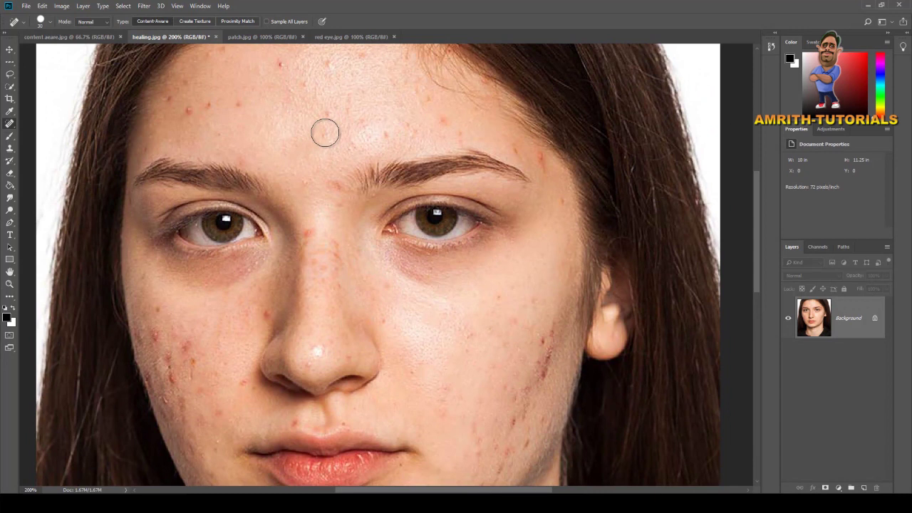
pyautogui.hotkey('ctrl', '-')
pyautogui.hotkey('ctrl', '-')
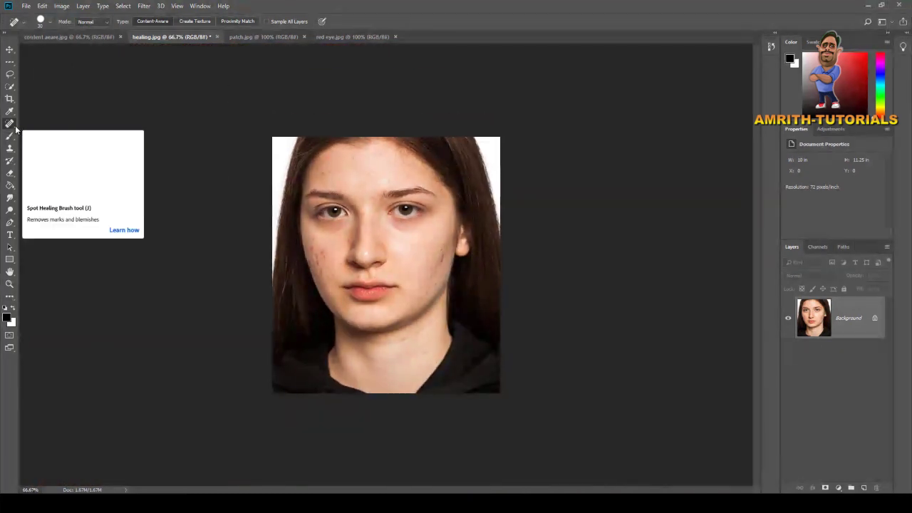
# Select the Healing Brush Tool and try repairing a cheek spot, triggering the source-point warning
pyautogui.rightClick(12, 126)
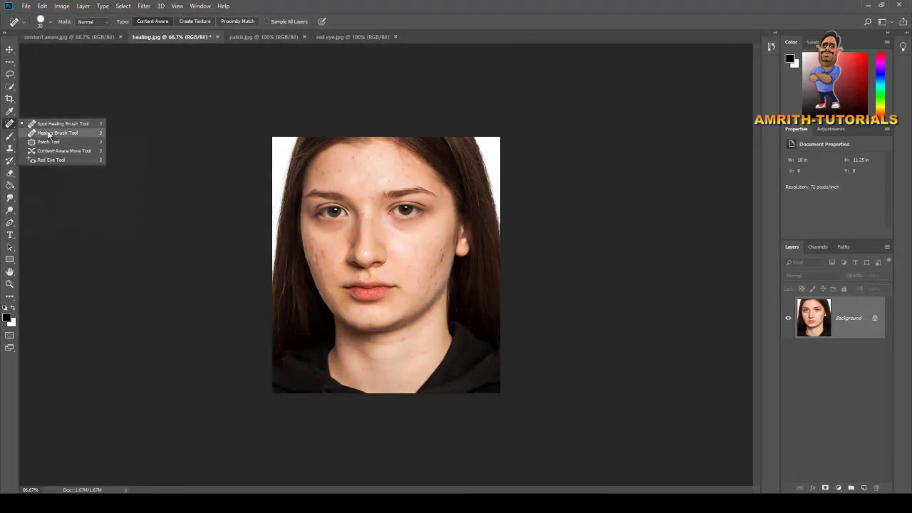
pyautogui.click(49, 133)
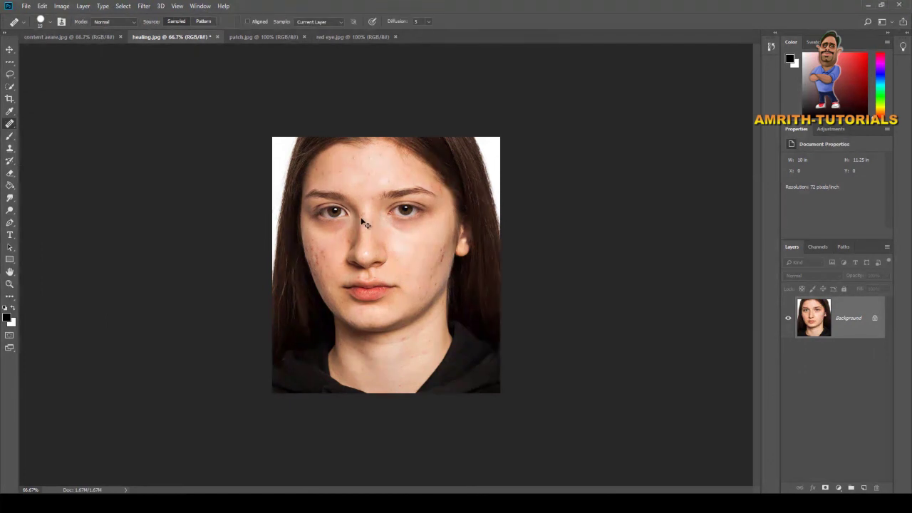
pyautogui.hotkey('ctrl', '+')
pyautogui.hotkey('ctrl', '+')
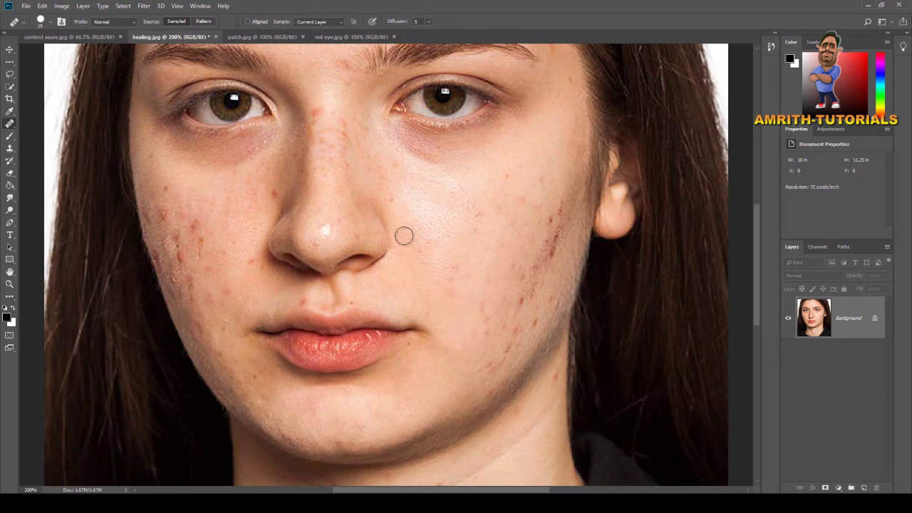
pyautogui.click(436, 218)
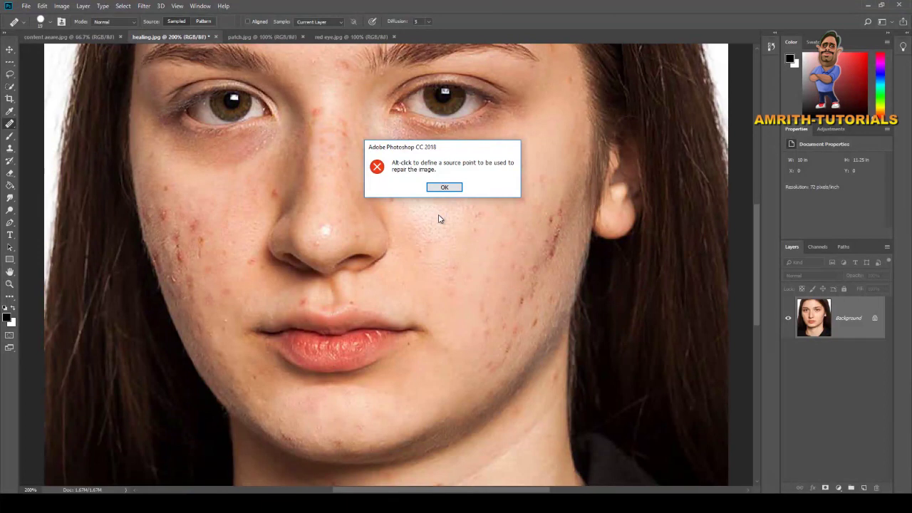
# Click OK to close the Healing Brush source-point alert
pyautogui.click(443, 187)
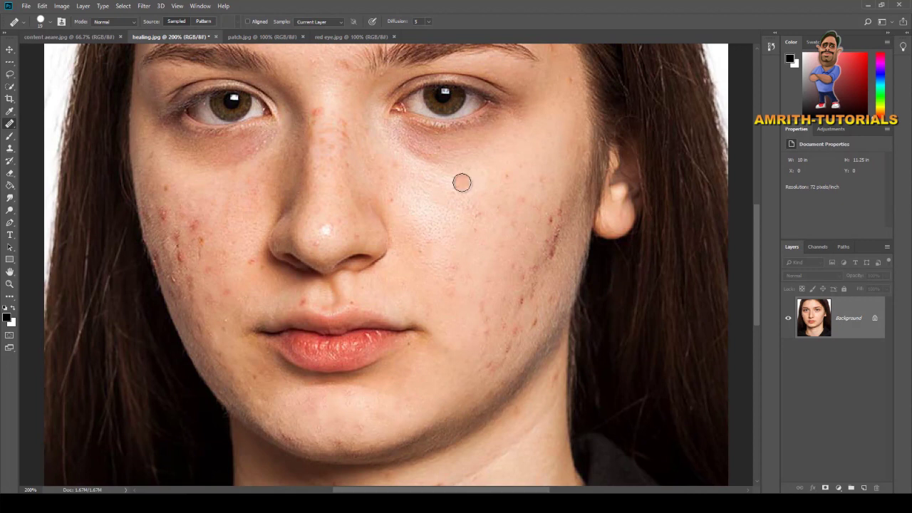
# Reselect the Healing Brush Tool and enlarge its brush
pyautogui.rightClick(14, 126)
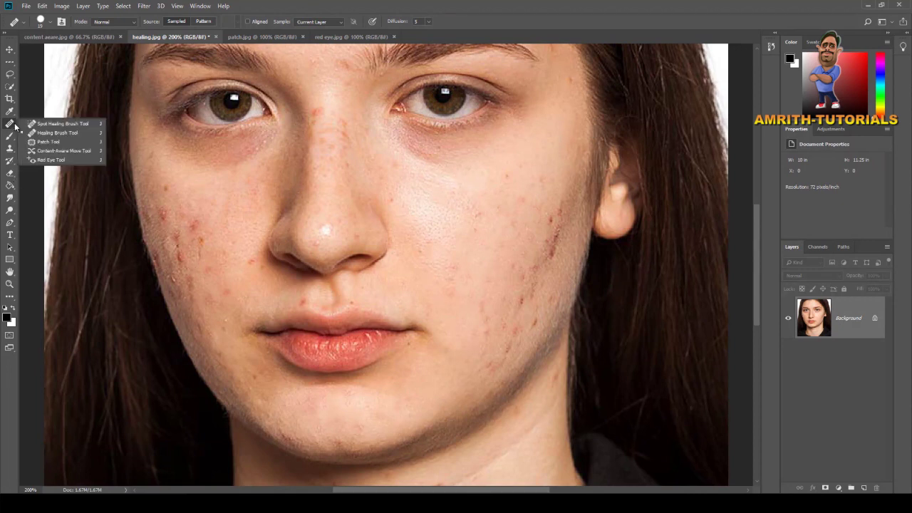
pyautogui.click(54, 133)
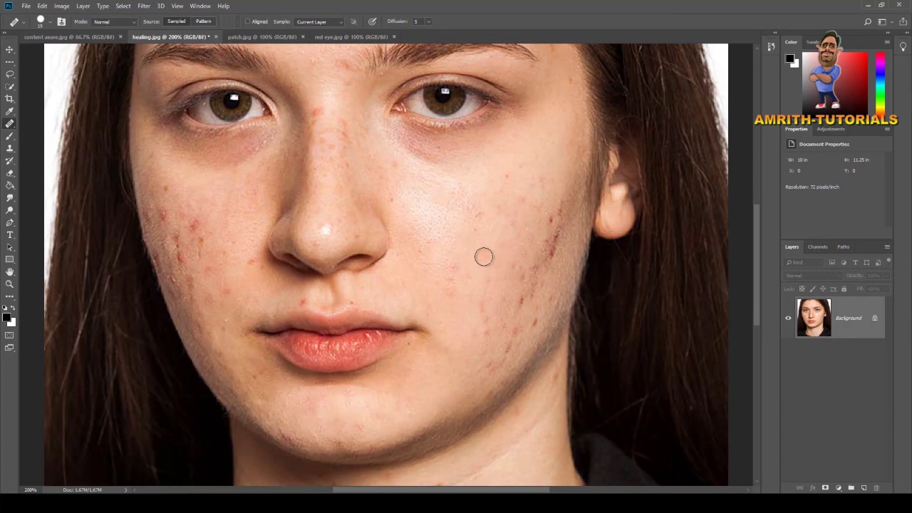
pyautogui.press(']')
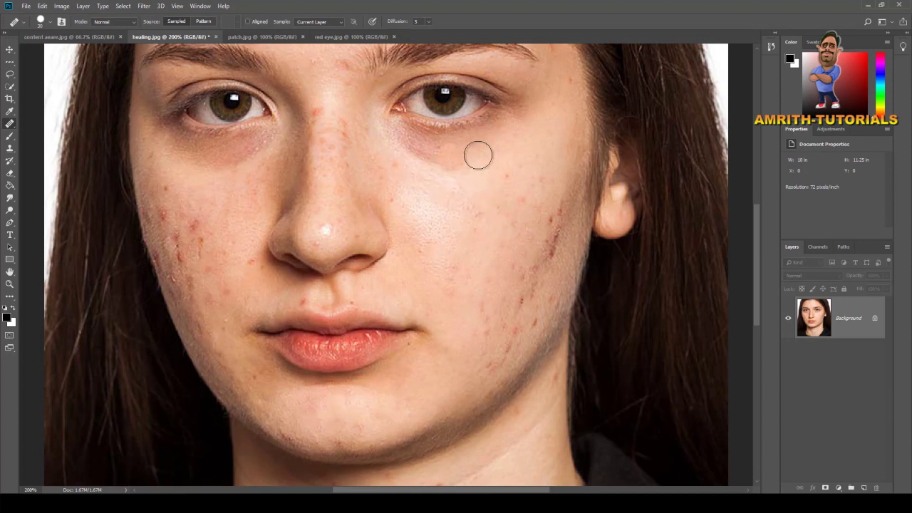
# Sample clean skin and heal under the right-hand eye and beside the nose, then zoom out
pyautogui.moveTo(404, 156); pyautogui.dragTo(410, 158)
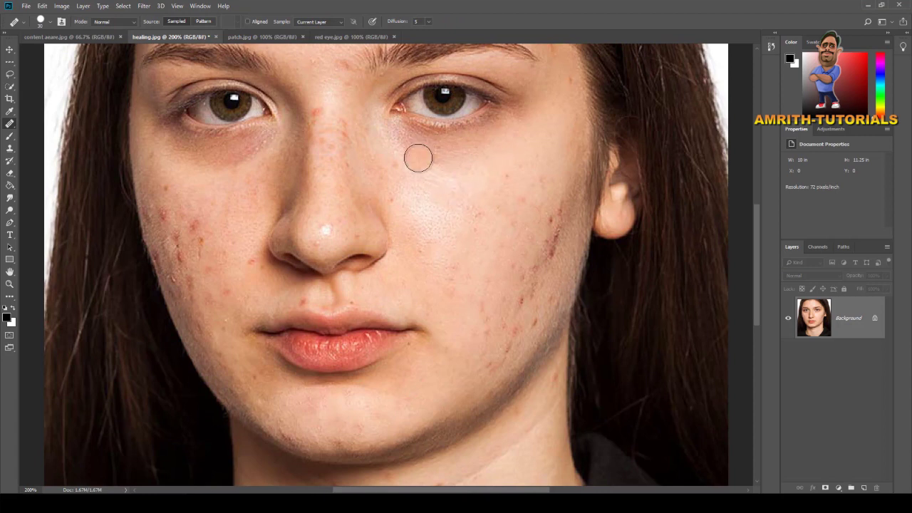
pyautogui.keyDown('alt'); pyautogui.click(427, 145); pyautogui.keyUp('alt')
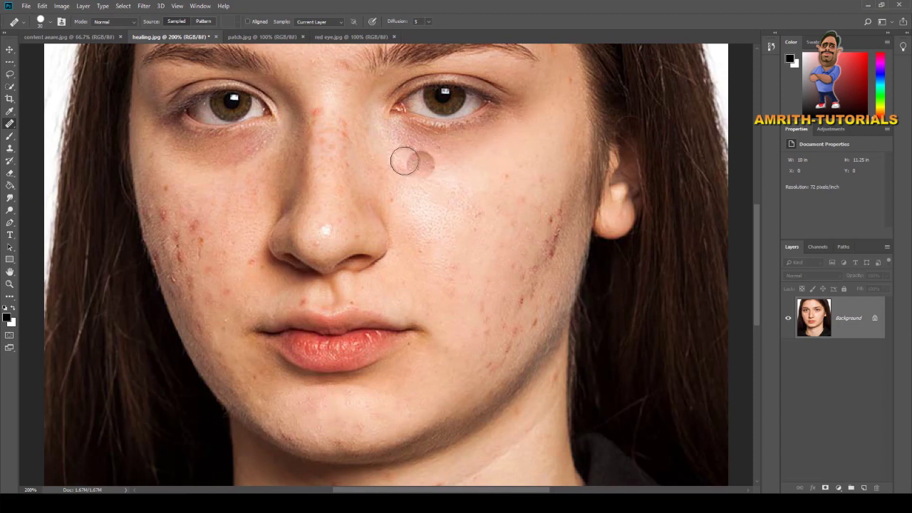
pyautogui.click(501, 146)
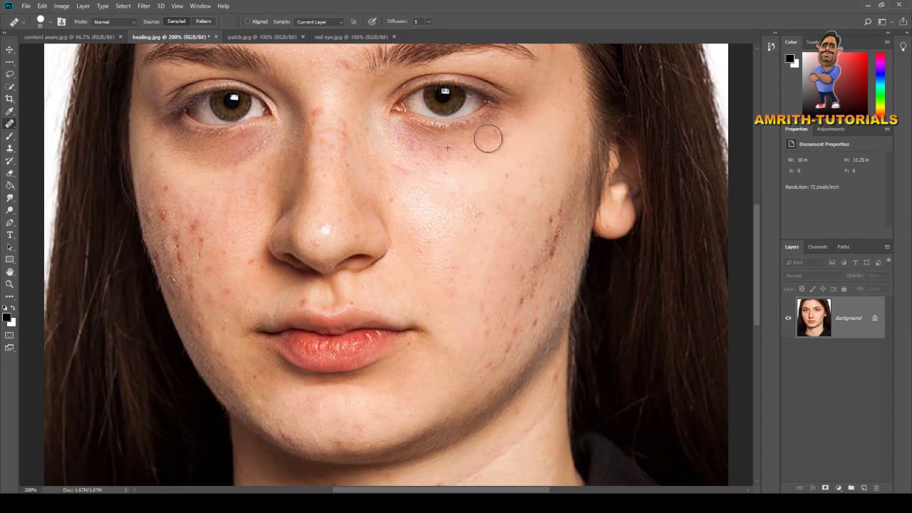
pyautogui.moveTo(406, 157); pyautogui.dragTo(483, 162)
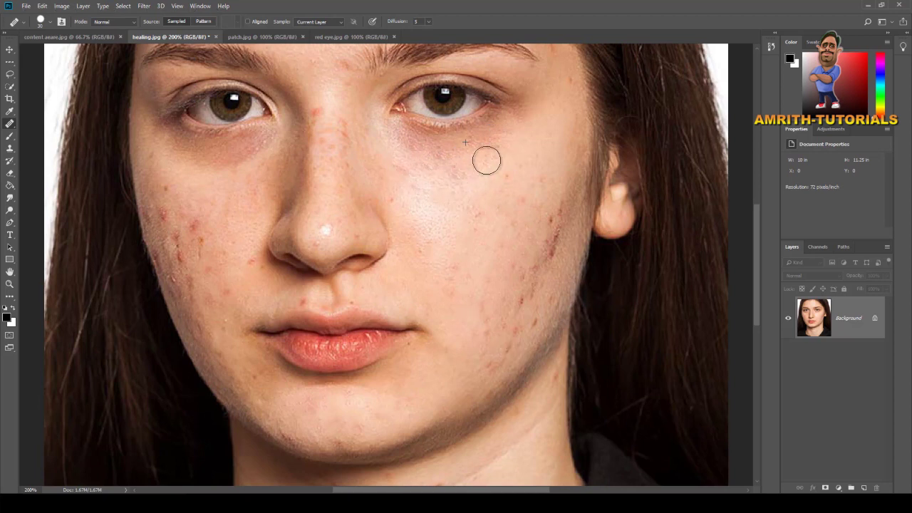
pyautogui.moveTo(394, 201); pyautogui.dragTo(382, 189)
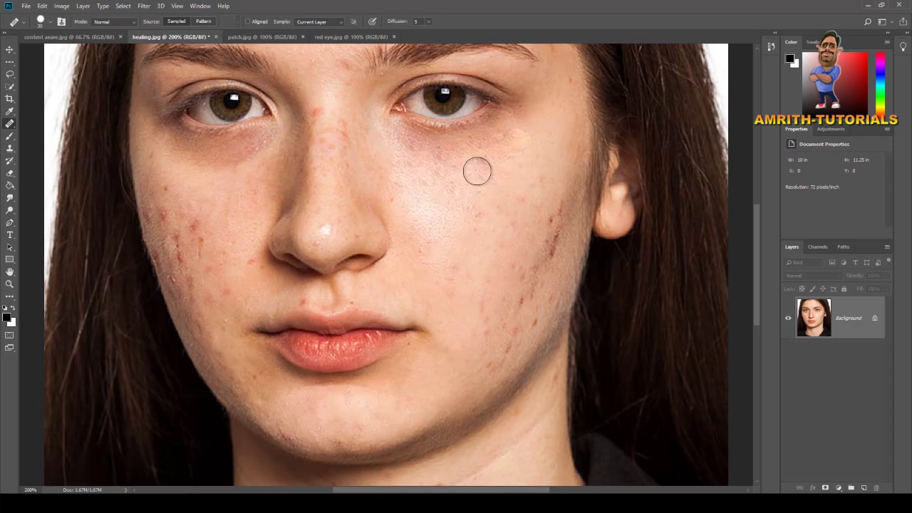
pyautogui.hotkey('ctrl', '-')
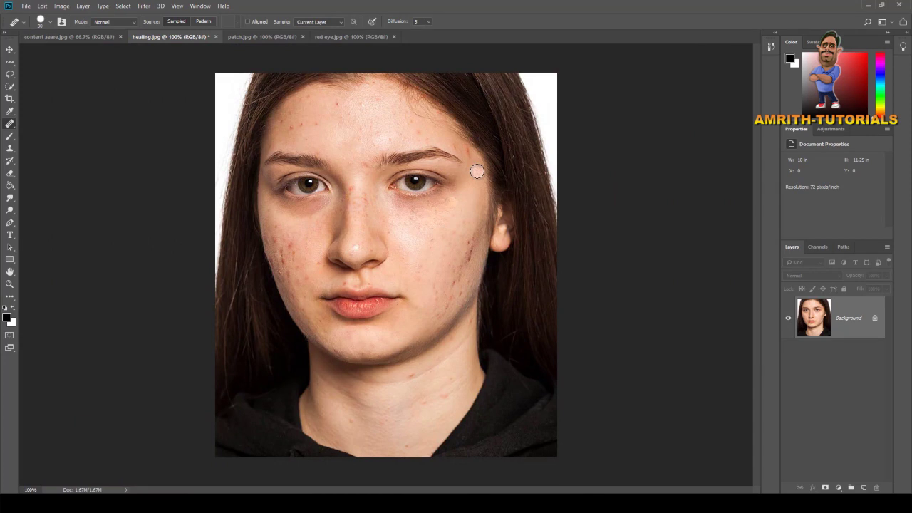
# Select the Patch Tool and view the patch.jpg mountain photo with its DIGITAL TRENDS logo
pyautogui.rightClick(8, 127)
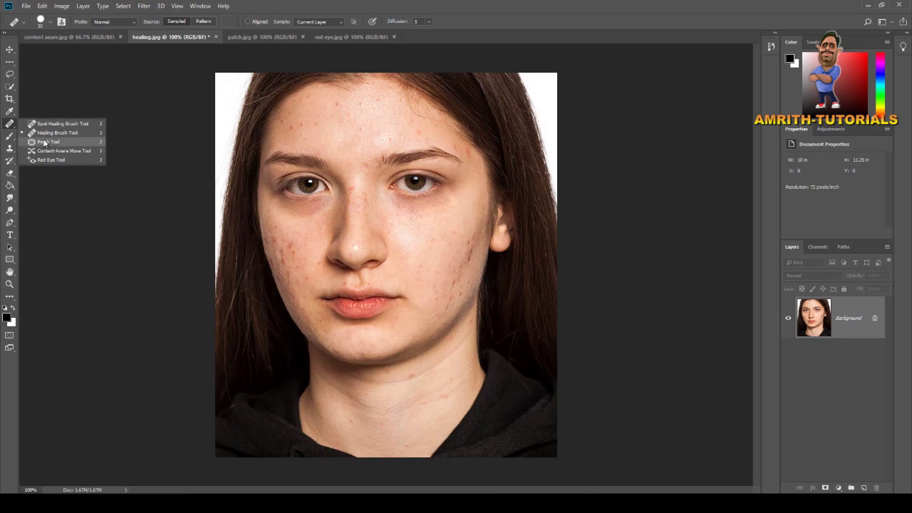
pyautogui.click(44, 143)
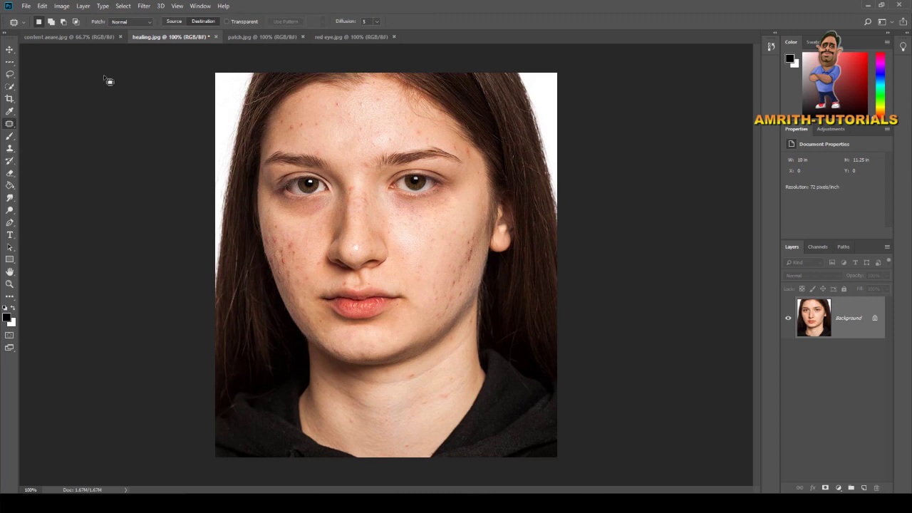
pyautogui.click(245, 37)
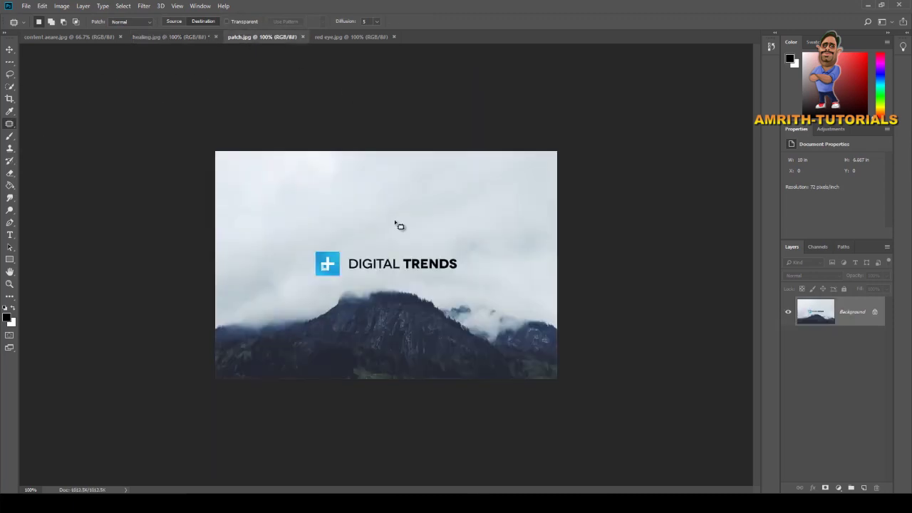
pyautogui.hotkey('ctrl', '+')
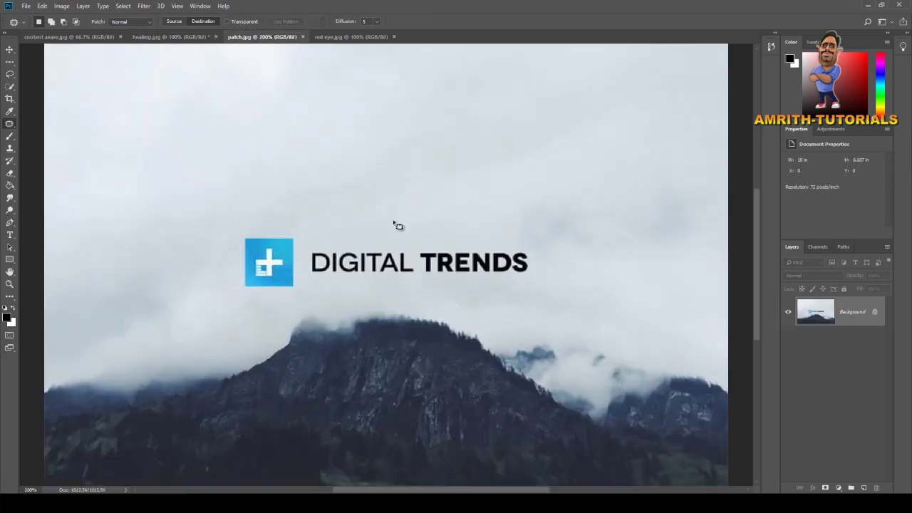
pyautogui.hotkey('ctrl', '-')
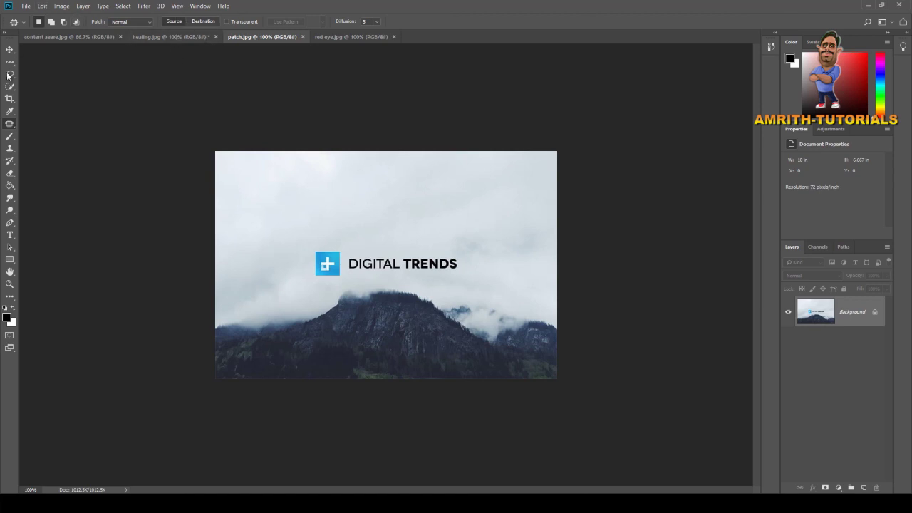
# Outline the logo with the Patch Tool and patch it from the sky above, undoing back to the outline
pyautogui.rightClick(10, 123)
pyautogui.click(50, 142)
pyautogui.moveTo(308, 244)
pyautogui.mouseDown()
pyautogui.moveTo(383, 247)
pyautogui.moveTo(353, 285)
pyautogui.mouseUp()
pyautogui.moveTo(354, 286)
pyautogui.mouseDown()
pyautogui.moveTo(309, 246)
pyautogui.moveTo(318, 258)
pyautogui.moveTo(323, 240)
pyautogui.mouseUp()
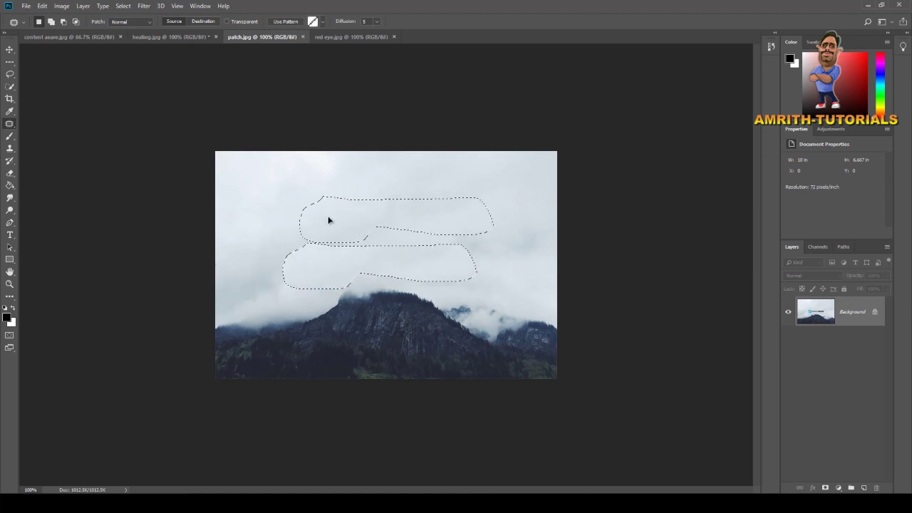
pyautogui.moveTo(332, 208); pyautogui.dragTo(335, 197)
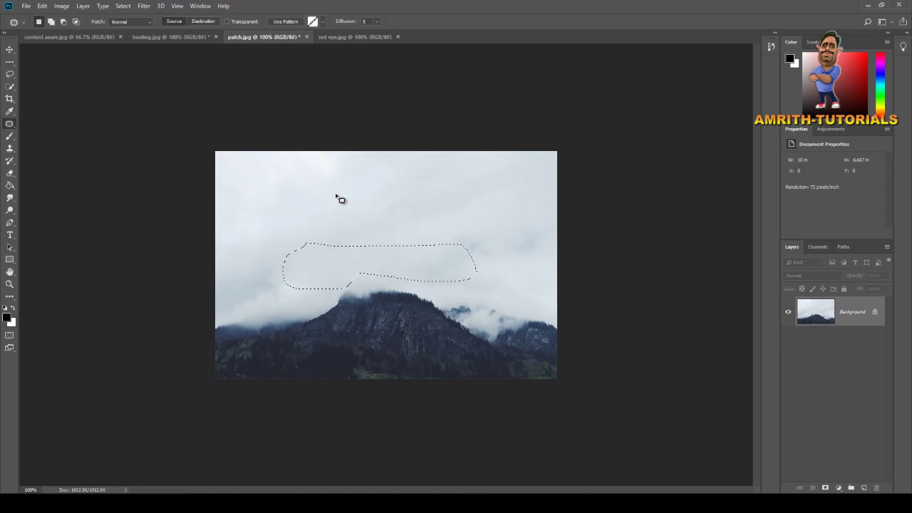
pyautogui.hotkey('ctrl', 'd')
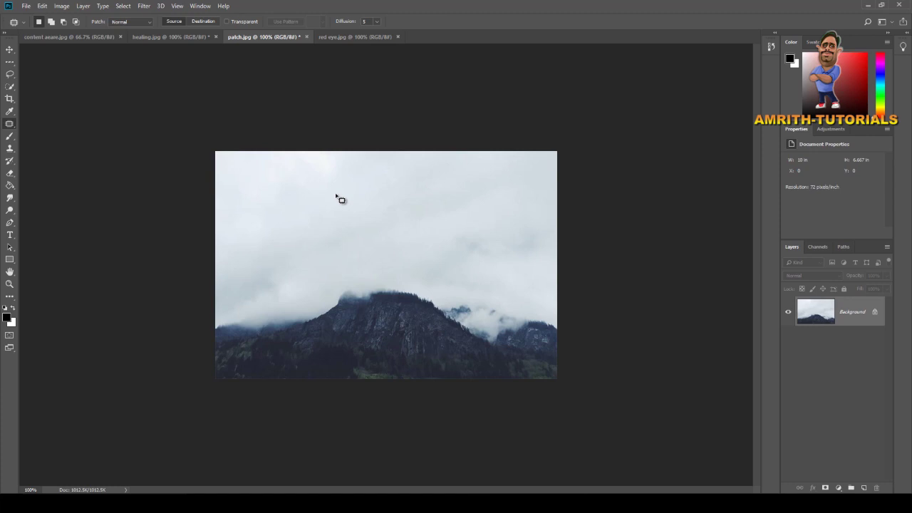
pyautogui.hotkey('ctrl', 'z')
pyautogui.hotkey('ctrl', 'alt', 'z')
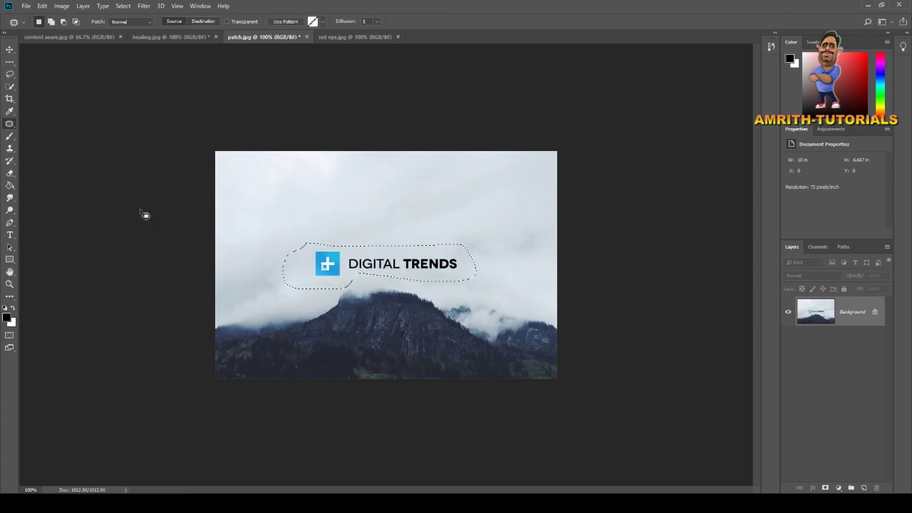
# Patch the logo again with sky from above, then undo to restore the logo and outline
pyautogui.rightClick(11, 125)
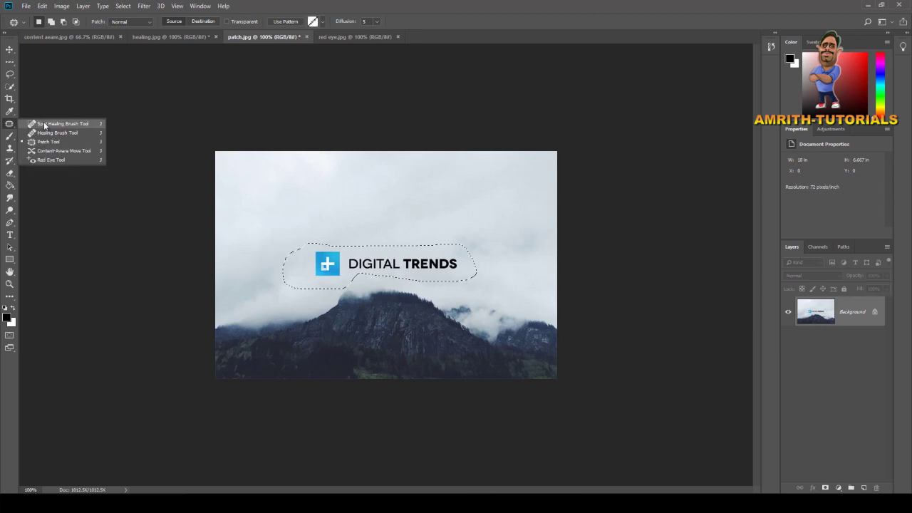
pyautogui.click(49, 141)
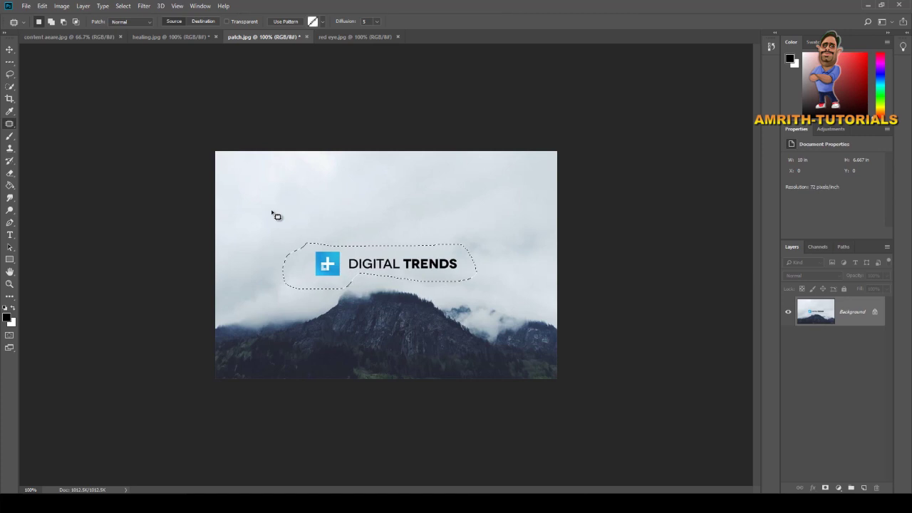
pyautogui.moveTo(325, 261); pyautogui.dragTo(349, 217)
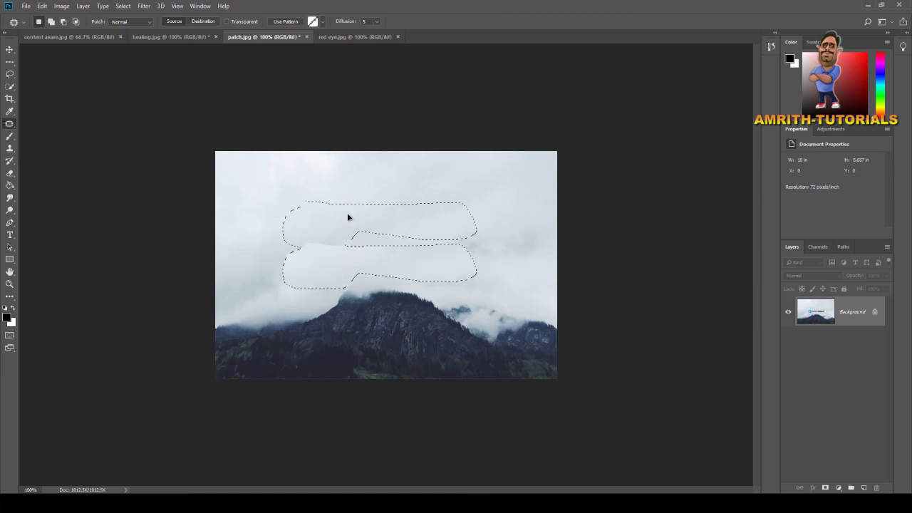
pyautogui.hotkey('ctrl', 'd')
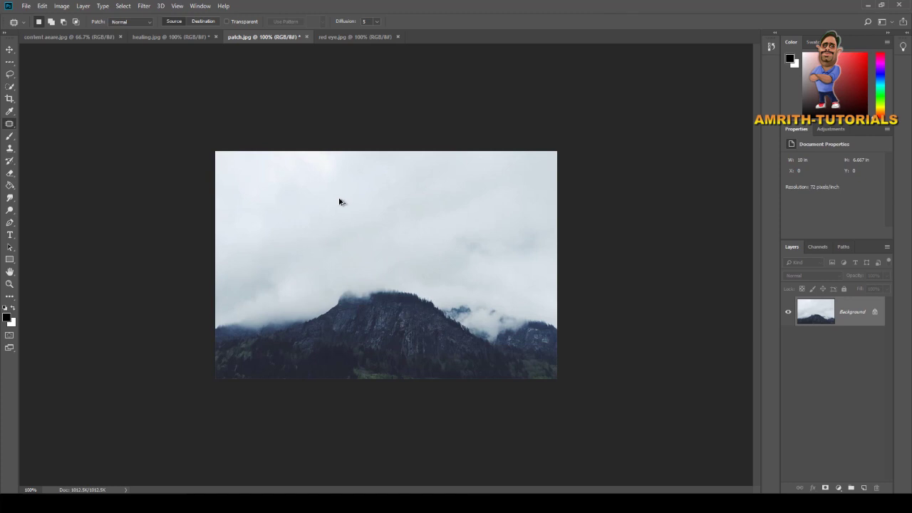
pyautogui.hotkey('ctrl', 'alt', 'z')
pyautogui.hotkey('ctrl', 'alt', 'z')
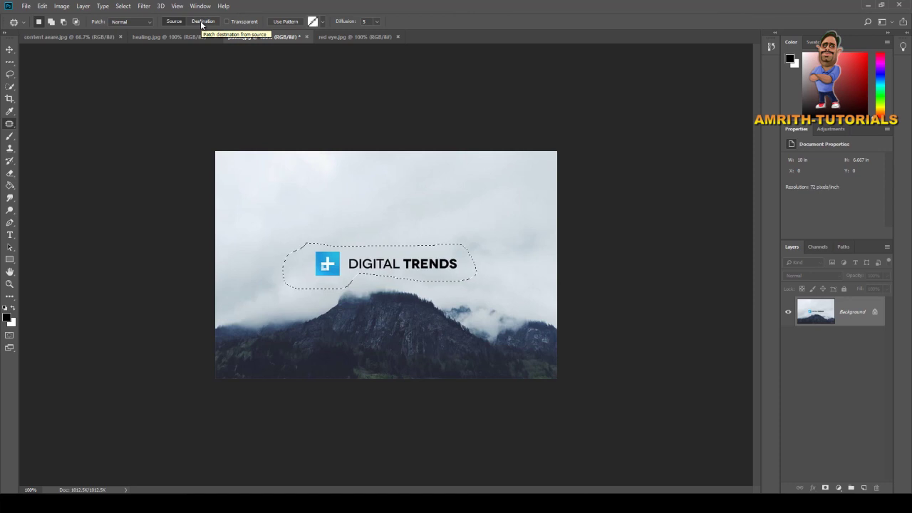
# Patch a copy of the DIGITAL TRENDS logo into the sky above using Destination mode
pyautogui.click(201, 24)
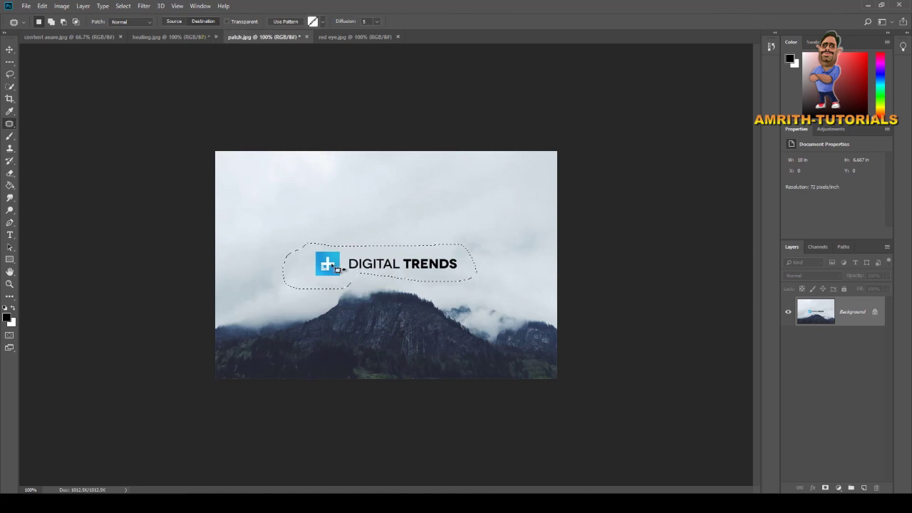
pyautogui.moveTo(337, 269); pyautogui.dragTo(344, 201)
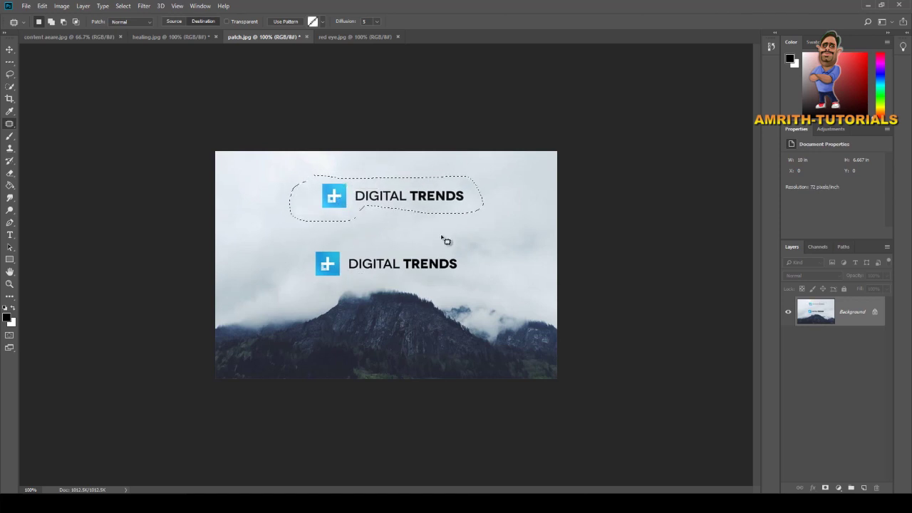
pyautogui.hotkey('ctrl', 'd')
pyautogui.rightClick(10, 127)
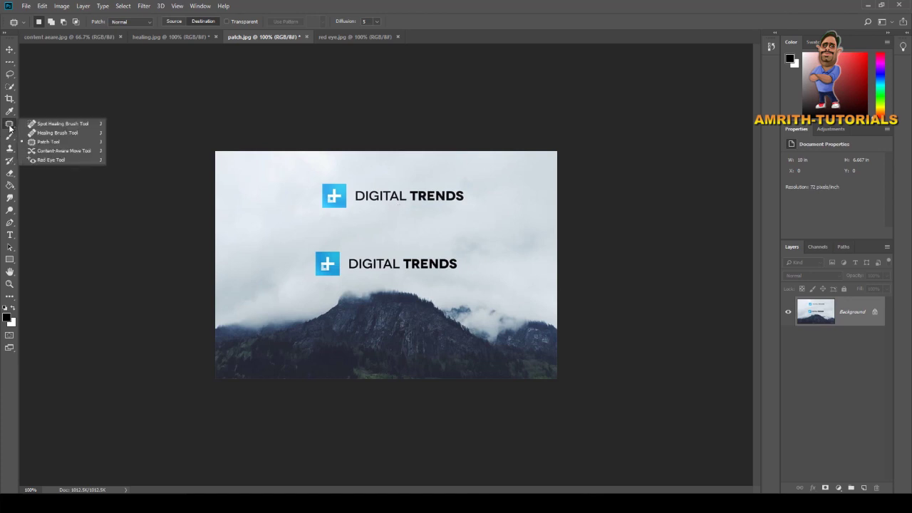
# Bring up content aware.jpg with the Content-Aware Move Tool set to Move mode
pyautogui.click(43, 153)
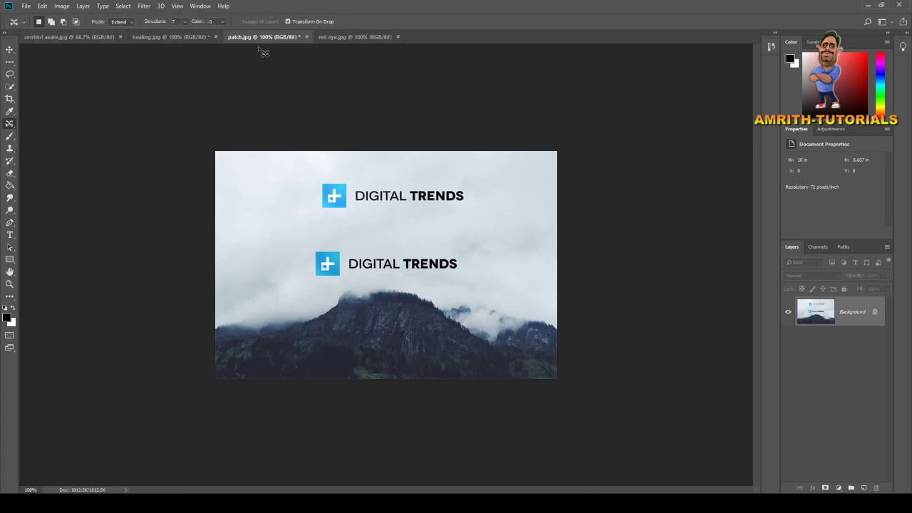
pyautogui.click(153, 36)
pyautogui.click(98, 37)
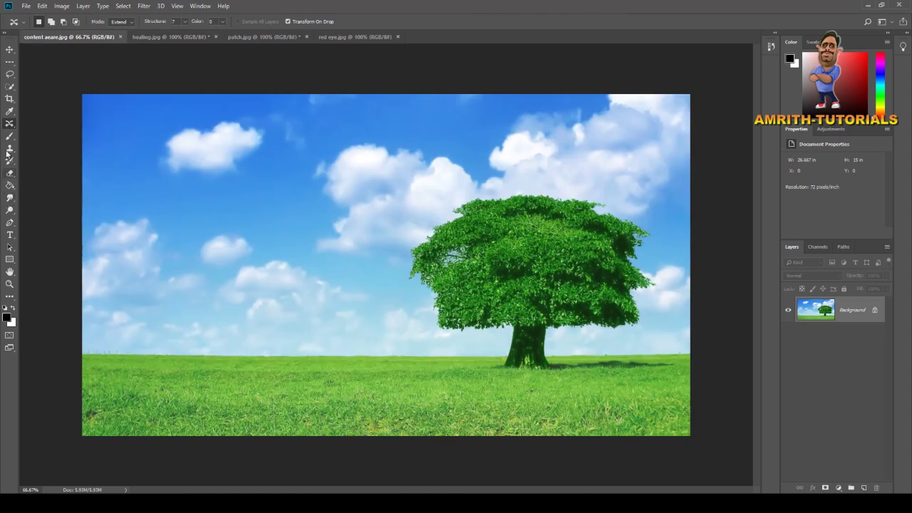
pyautogui.rightClick(7, 126)
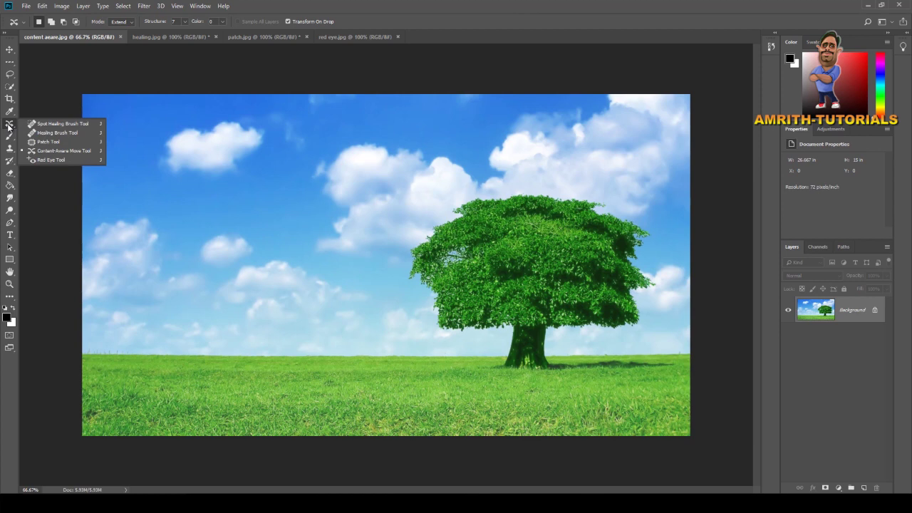
pyautogui.click(43, 152)
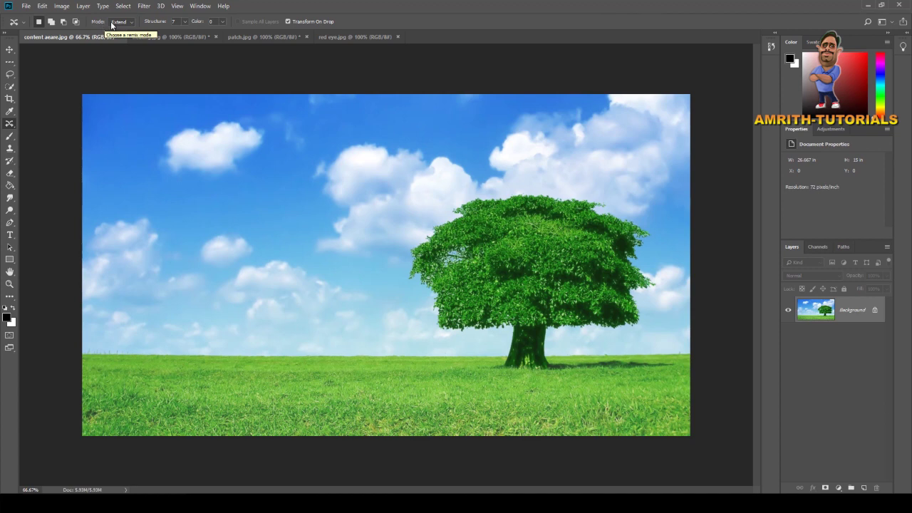
pyautogui.click(118, 22)
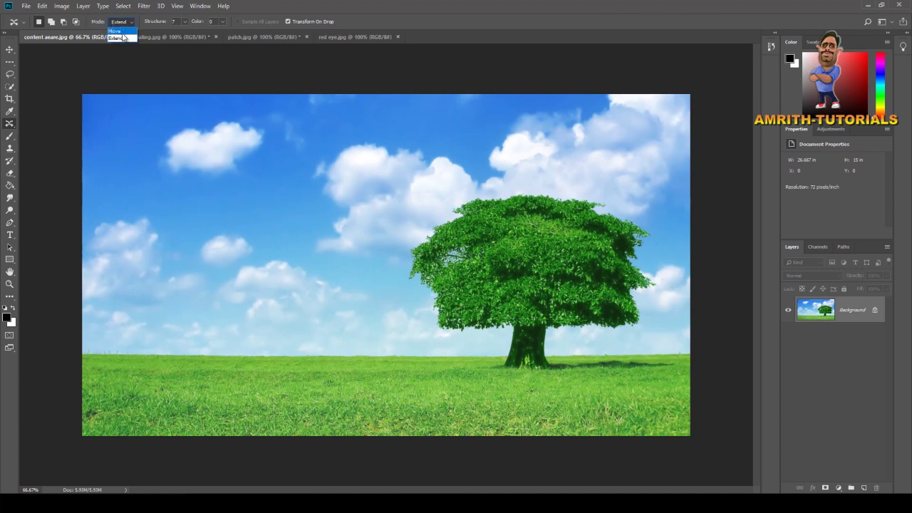
pyautogui.click(122, 32)
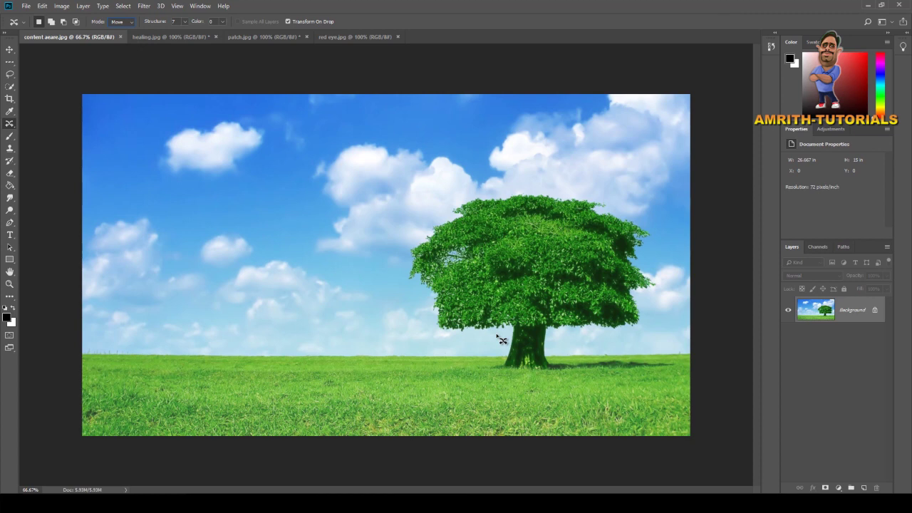
# Lasso the tree, move it to the left of the landscape, commit and deselect
pyautogui.moveTo(497, 335)
pyautogui.mouseDown()
pyautogui.moveTo(408, 286)
pyautogui.moveTo(454, 200)
pyautogui.moveTo(627, 207)
pyautogui.moveTo(665, 291)
pyautogui.moveTo(653, 297)
pyautogui.moveTo(653, 328)
pyautogui.moveTo(551, 350)
pyautogui.moveTo(570, 378)
pyautogui.moveTo(513, 378)
pyautogui.moveTo(492, 359)
pyautogui.moveTo(504, 339)
pyautogui.mouseUp()
pyautogui.moveTo(561, 280); pyautogui.dragTo(308, 275)
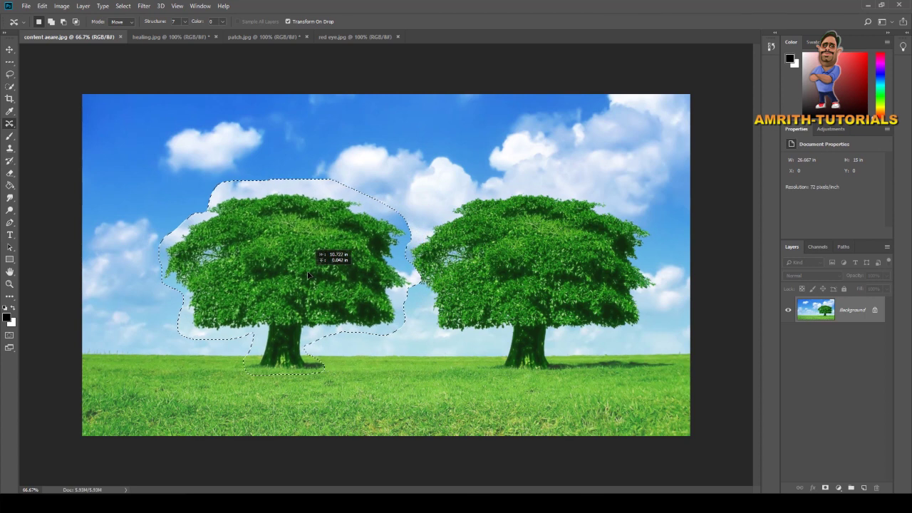
pyautogui.moveTo(307, 275); pyautogui.dragTo(266, 276)
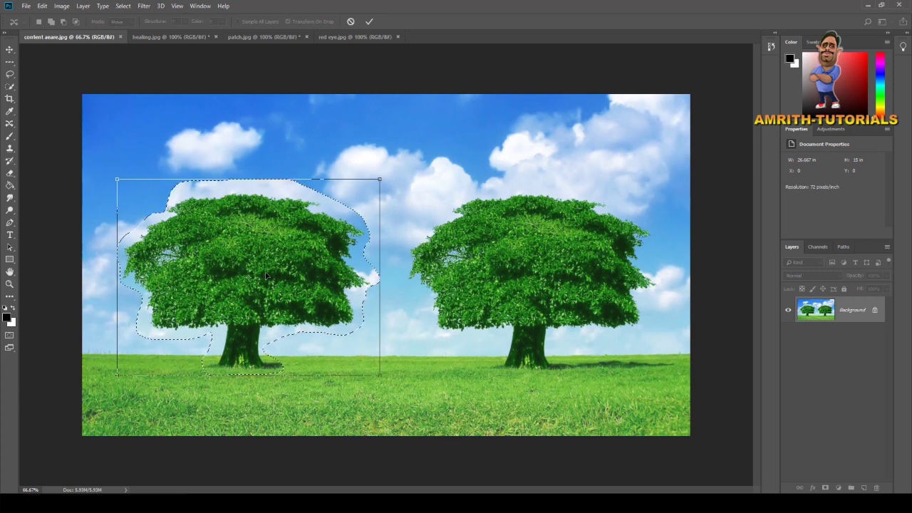
pyautogui.press('Return')
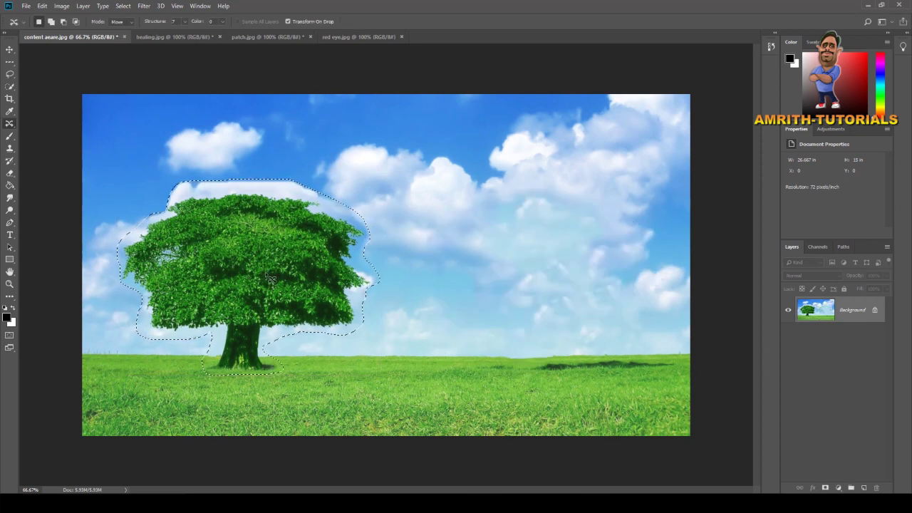
pyautogui.hotkey('ctrl', 'd')
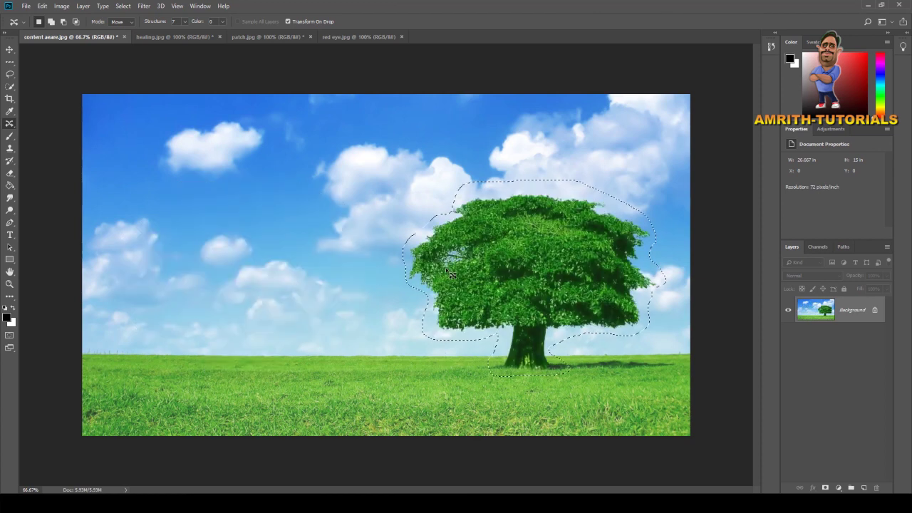
# With Content-Aware Move in Extend mode, place a copy of the tree on the left
pyautogui.click(129, 24)
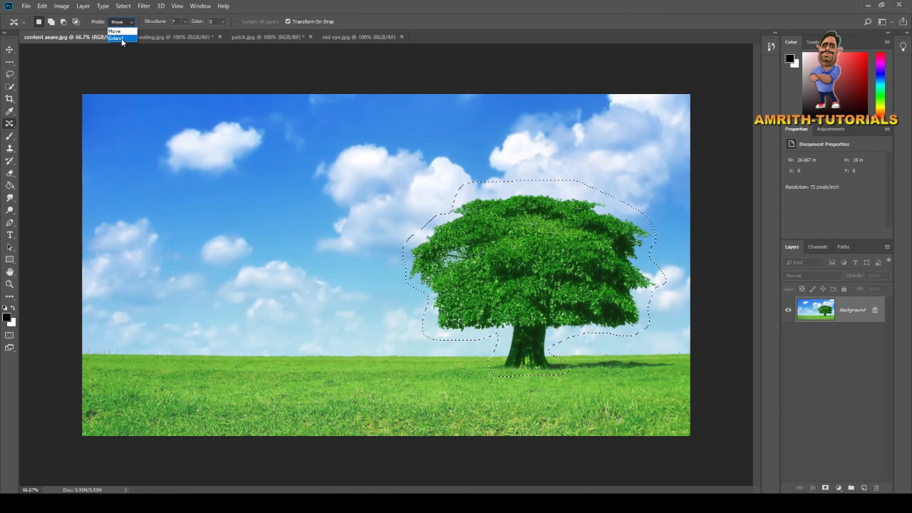
pyautogui.click(122, 39)
pyautogui.moveTo(517, 287); pyautogui.dragTo(254, 277)
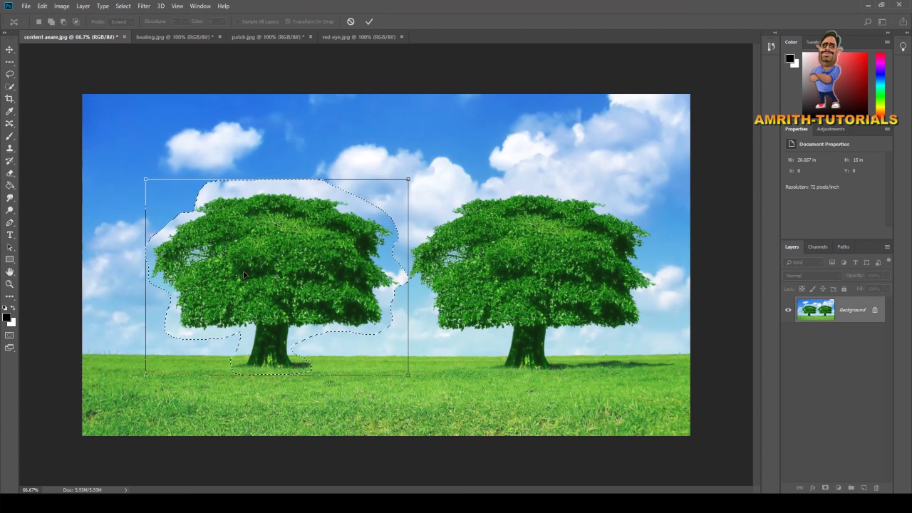
pyautogui.press('Return')
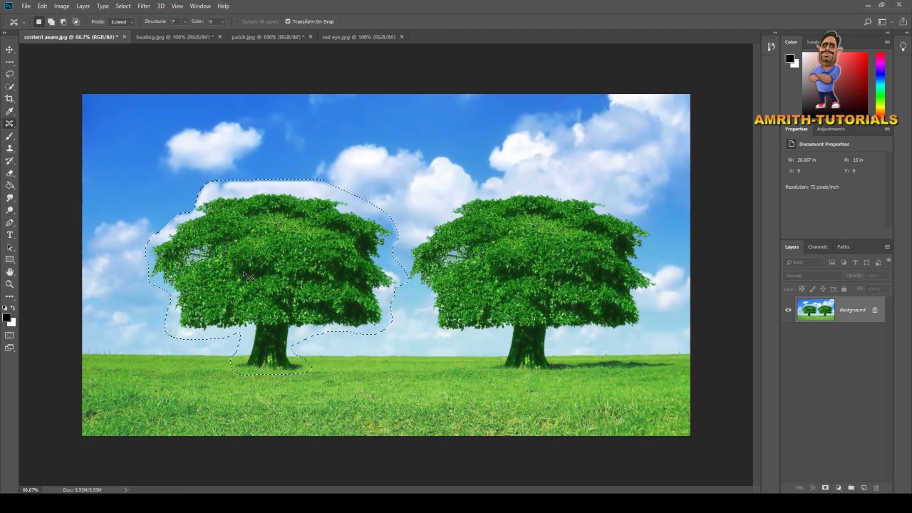
pyautogui.hotkey('ctrl', 'd')
# Activate the Red Eye Tool and zoom in on the red eye.jpg portrait
pyautogui.rightClick(10, 129)
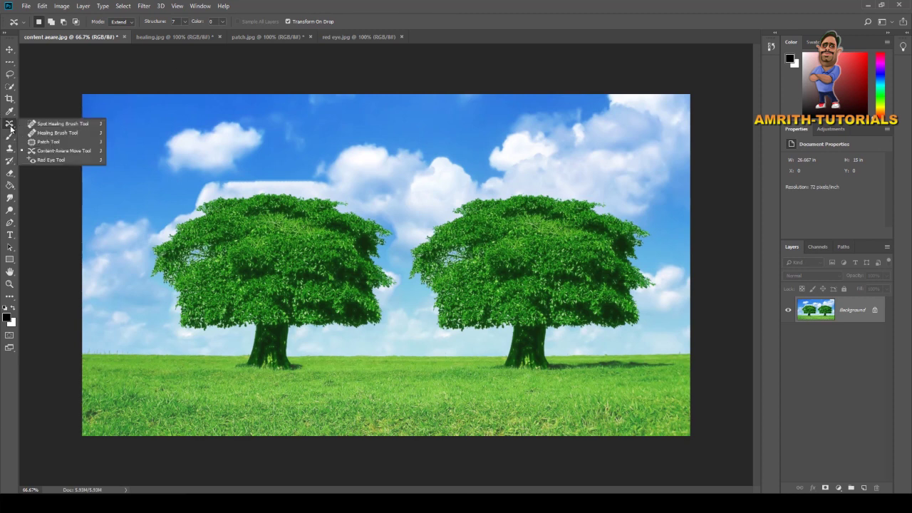
pyautogui.click(39, 161)
pyautogui.click(363, 36)
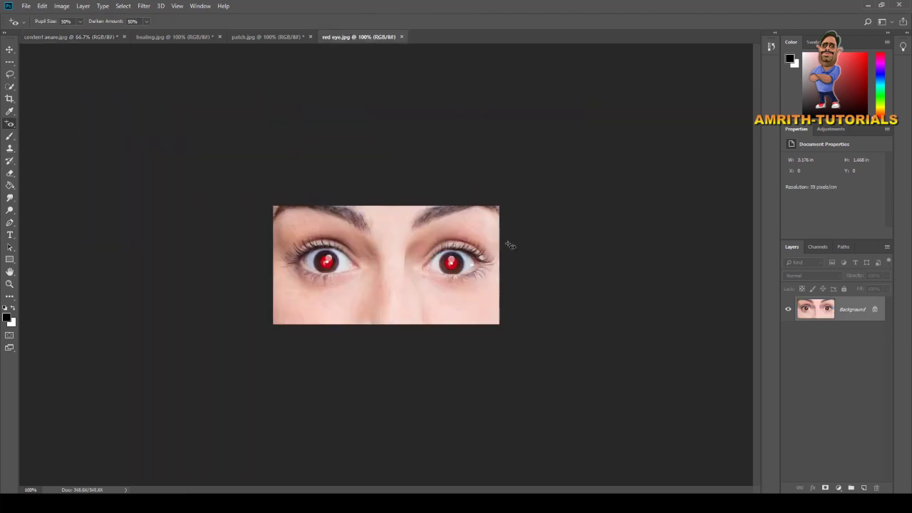
pyautogui.hotkey('ctrl', '+')
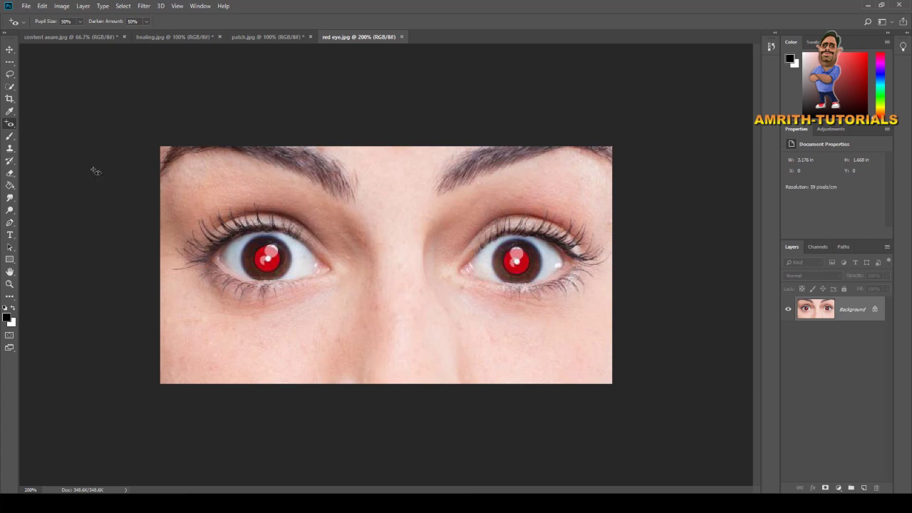
pyautogui.rightClick(12, 125)
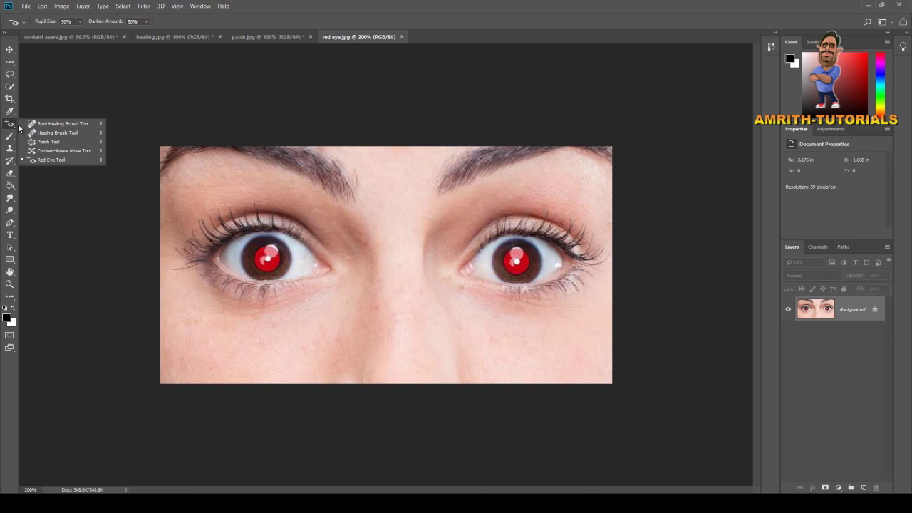
# Drag the Red Eye Tool over the left pupil, zooming in, until its red is gone
pyautogui.click(43, 159)
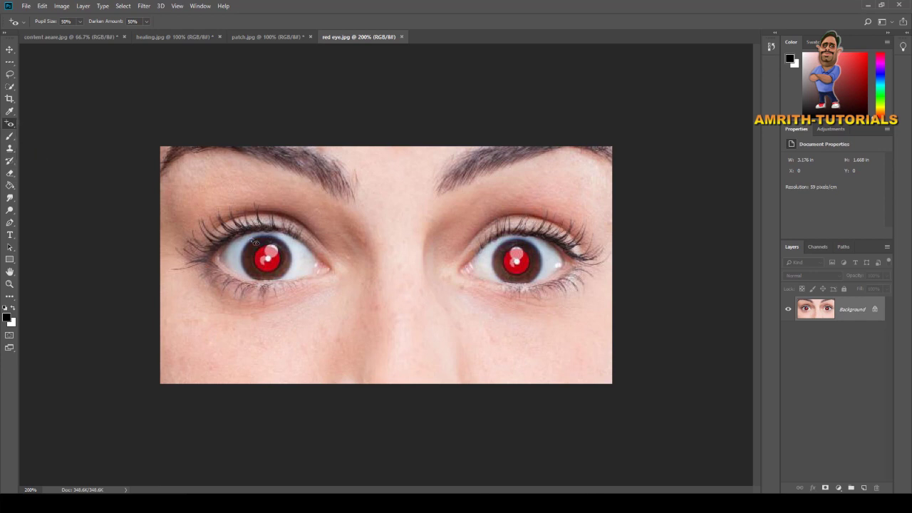
pyautogui.moveTo(243, 238); pyautogui.dragTo(287, 273)
pyautogui.moveTo(288, 274); pyautogui.dragTo(290, 278)
pyautogui.moveTo(245, 242); pyautogui.dragTo(290, 278)
pyautogui.hotkey('ctrl', '+')
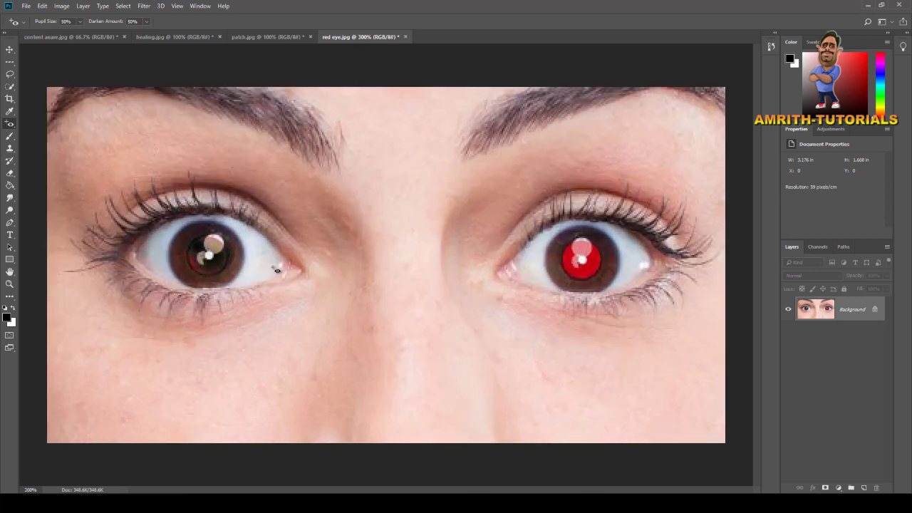
pyautogui.moveTo(174, 243); pyautogui.dragTo(218, 286)
pyautogui.hotkey('ctrl', '-')
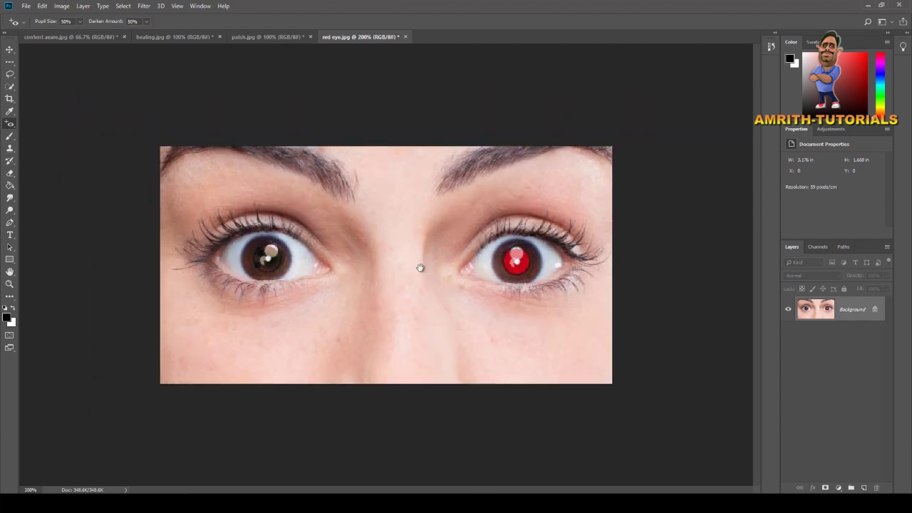
# Zoom to 500%, pan to the right eye and darken its red pupil
pyautogui.hotkey('ctrl', '+')
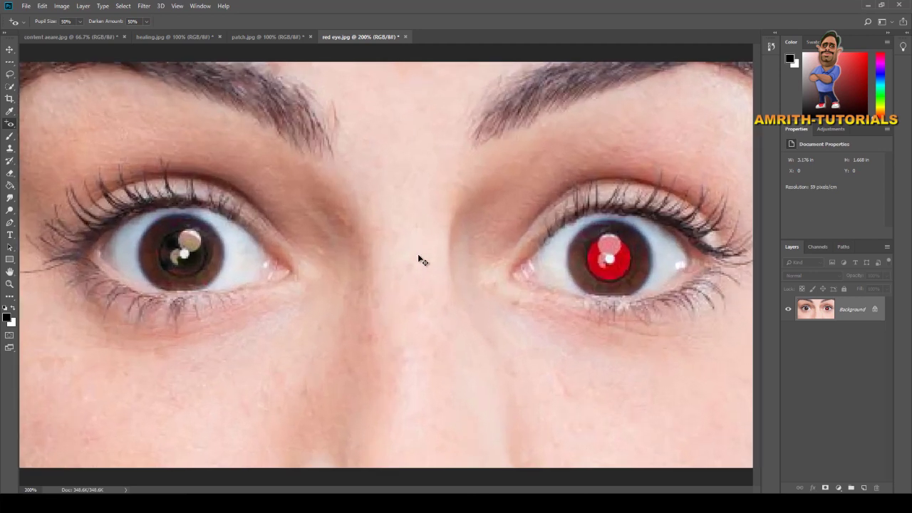
pyautogui.hotkey('ctrl', '+')
pyautogui.hotkey('ctrl', '+')
pyautogui.moveTo(418, 253)
pyautogui.mouseDown()
pyautogui.moveTo(454, 185)
pyautogui.moveTo(535, 189)
pyautogui.moveTo(315, 238)
pyautogui.moveTo(395, 271)
pyautogui.moveTo(283, 198)
pyautogui.moveTo(306, 190)
pyautogui.moveTo(311, 221)
pyautogui.moveTo(271, 240)
pyautogui.moveTo(287, 254)
pyautogui.mouseUp()
pyautogui.moveTo(346, 261)
pyautogui.mouseDown()
pyautogui.moveTo(199, 249)
pyautogui.moveTo(564, 255)
pyautogui.moveTo(180, 252)
pyautogui.moveTo(608, 267)
pyautogui.moveTo(412, 265)
pyautogui.mouseUp()
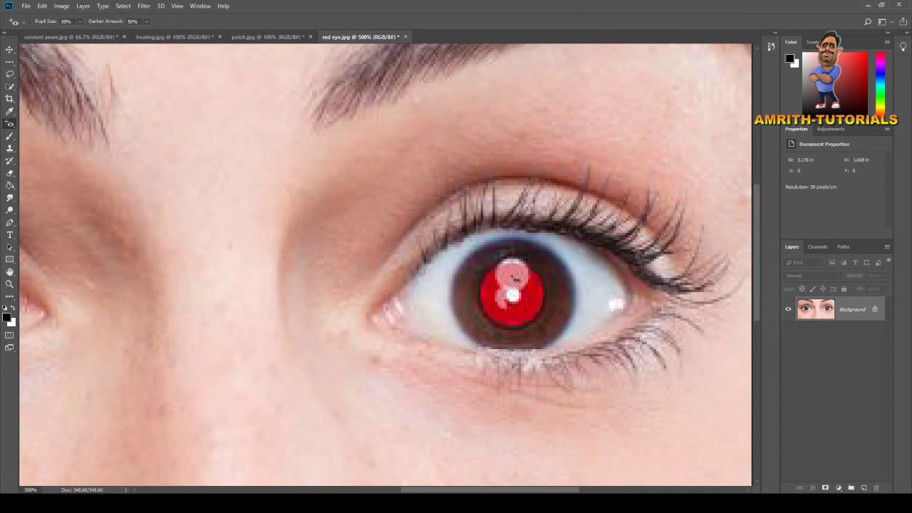
pyautogui.moveTo(468, 248)
pyautogui.mouseDown()
pyautogui.moveTo(508, 297)
pyautogui.moveTo(573, 340)
pyautogui.mouseUp()
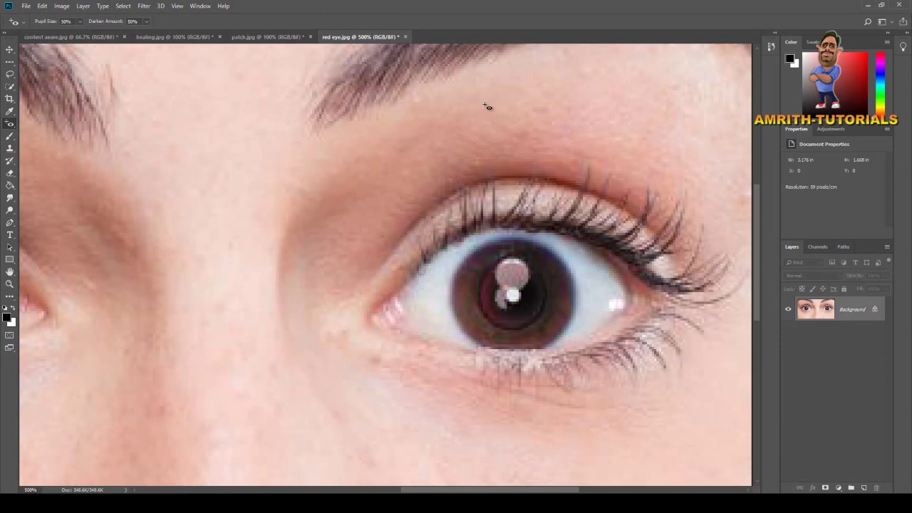
pyautogui.moveTo(464, 270); pyautogui.dragTo(492, 310)
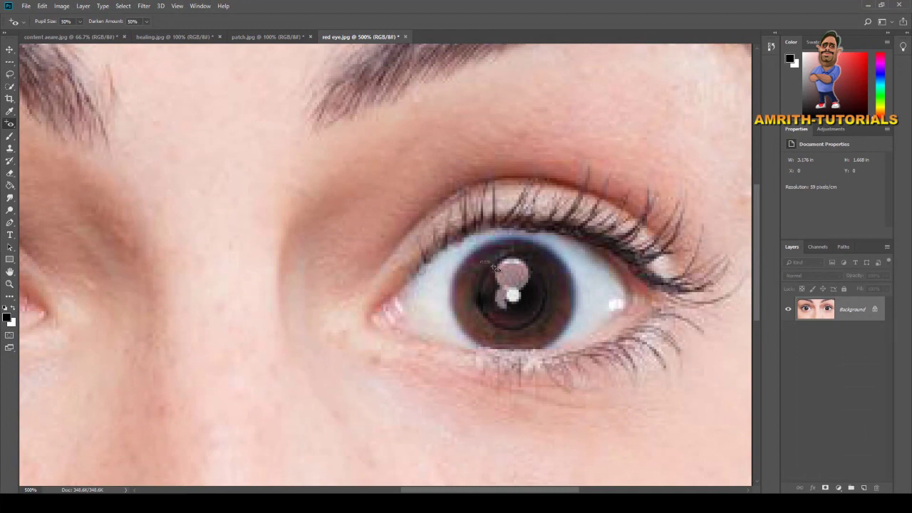
pyautogui.scroll(-3, 528, 264)
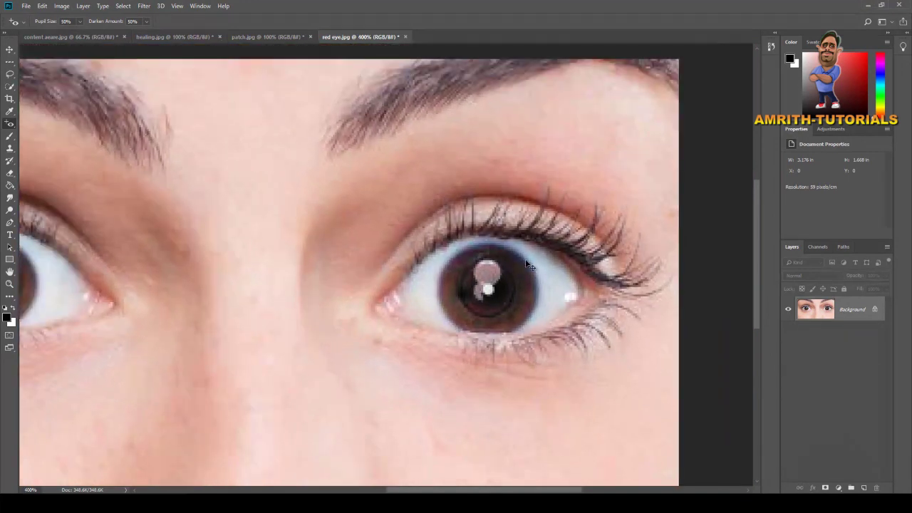
pyautogui.scroll(-1, 528, 264)
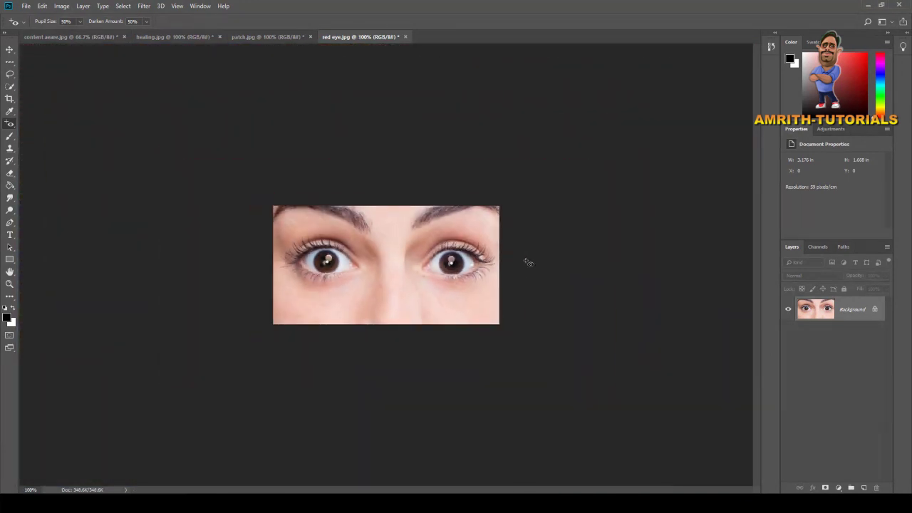